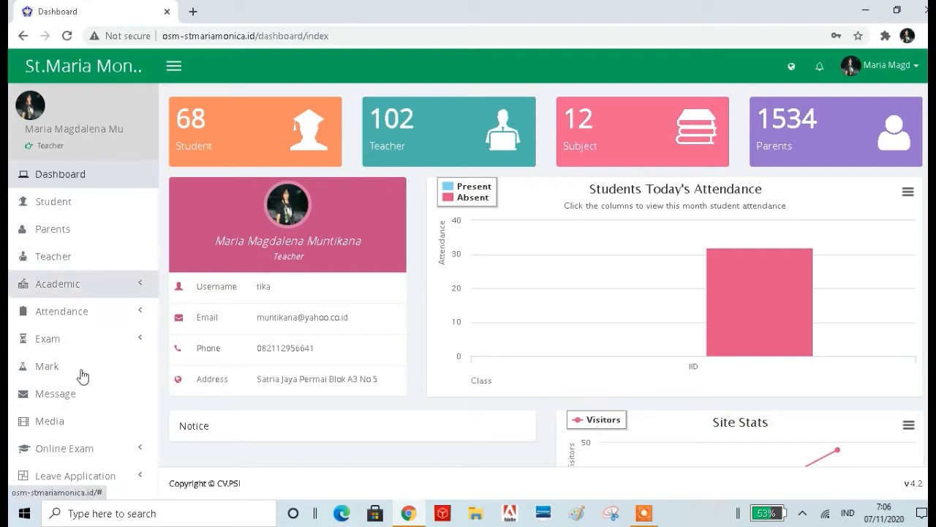
Open the form for adding a new online exam from the Online Exam list
left_click(82, 449)
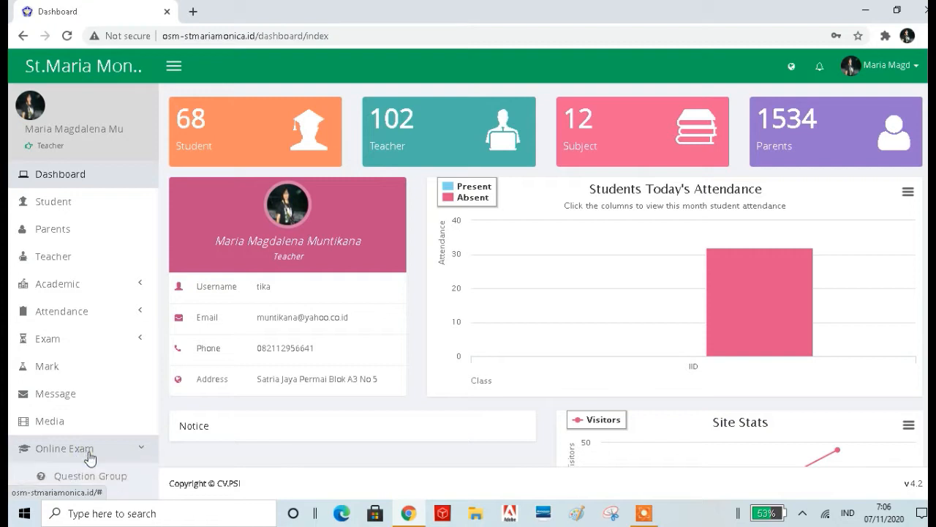
scroll(117, 457, "down", 2)
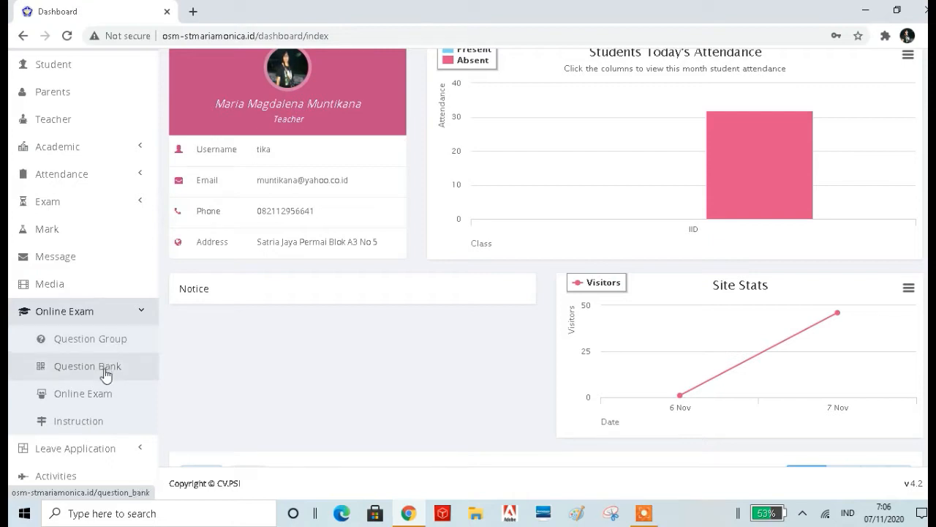
left_click(94, 396)
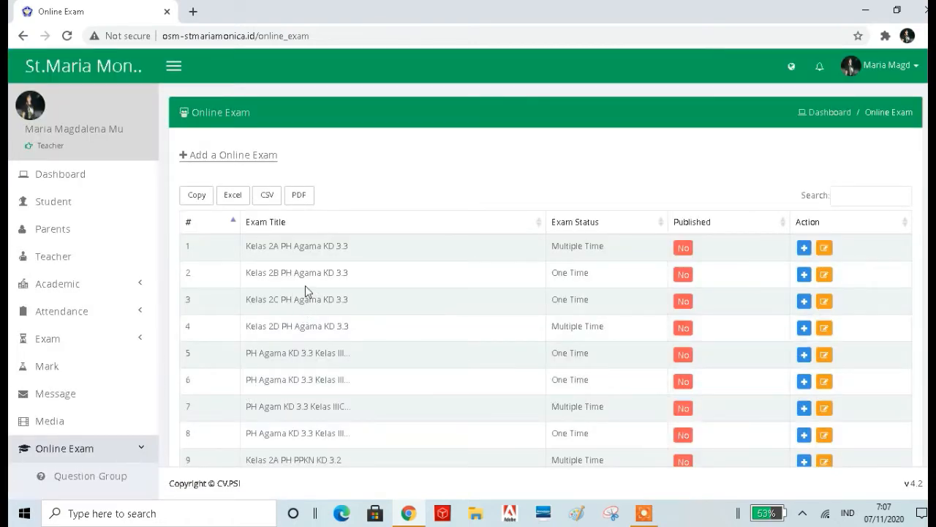
left_click(247, 157)
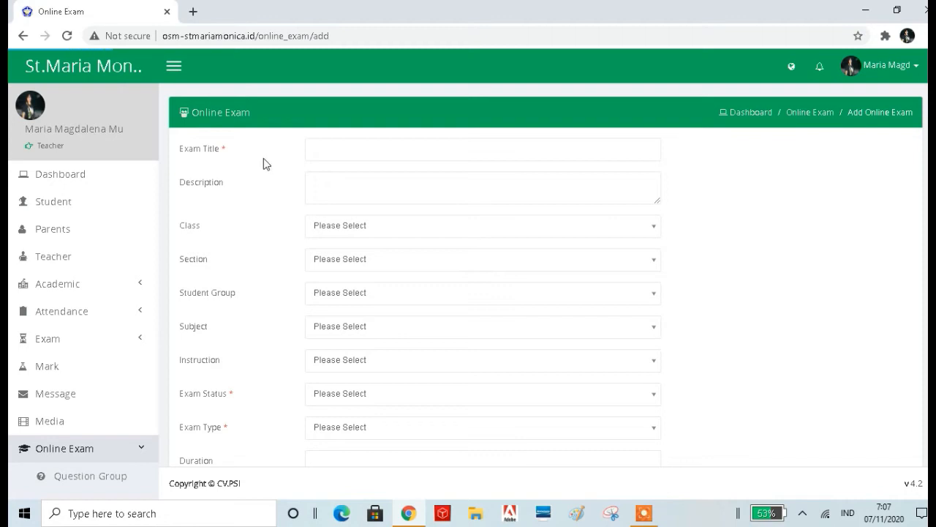
Title the new exam "Kelas 2A PAS Agama 3.1" and leave the description empty
left_click(322, 145)
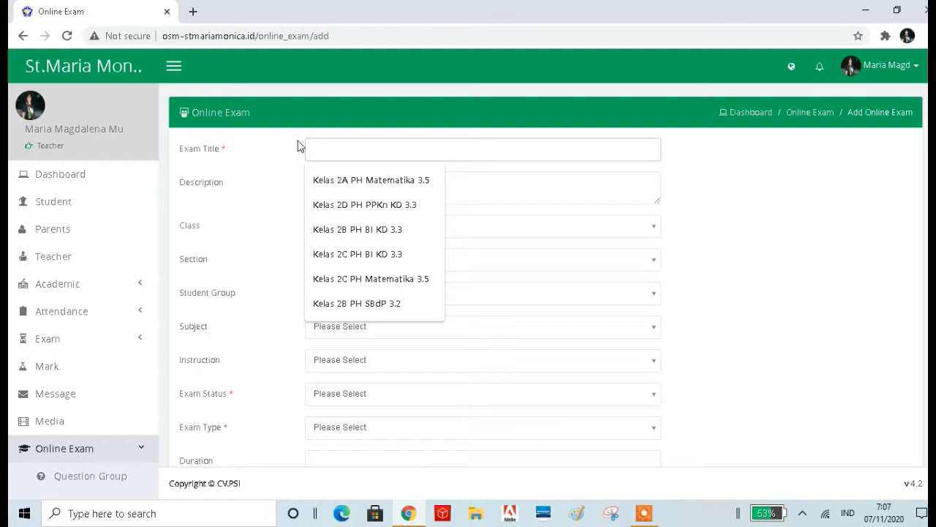
type("Kela")
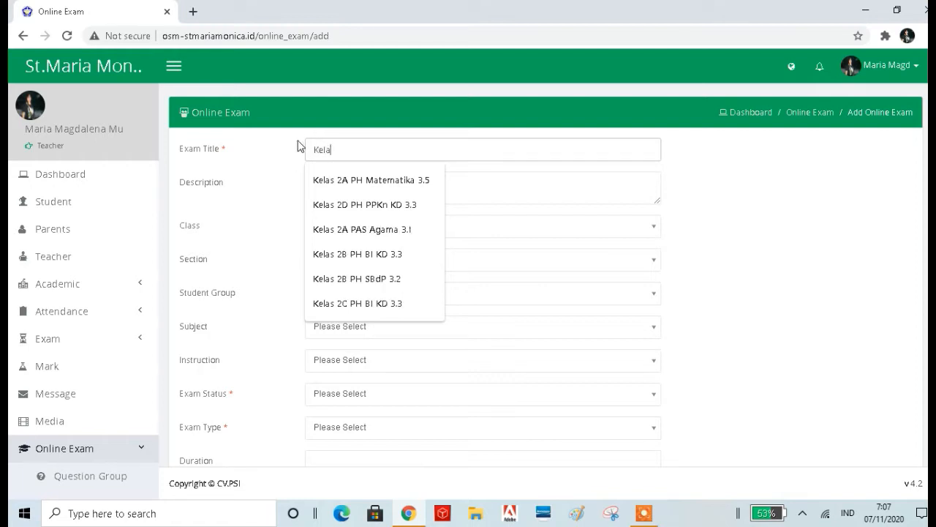
type("s 2A")
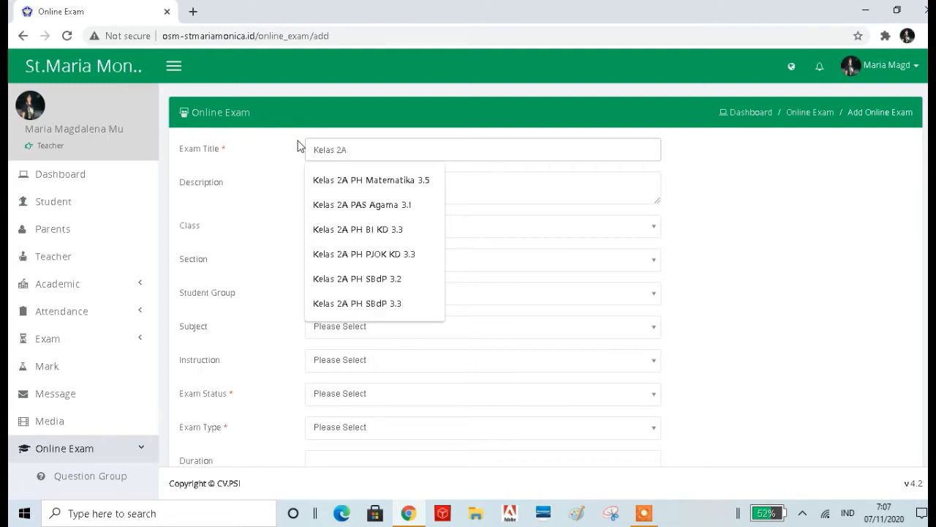
type(" PAS Agama 3.1")
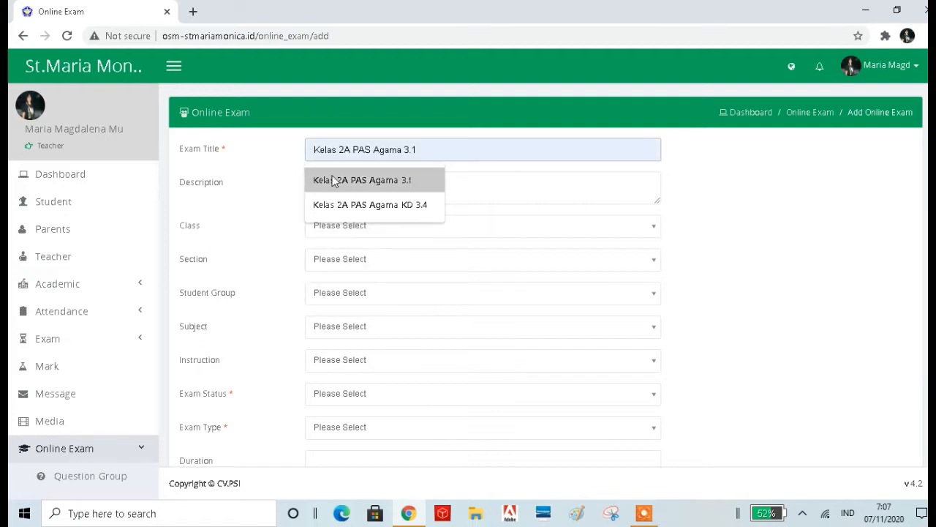
left_click(330, 181)
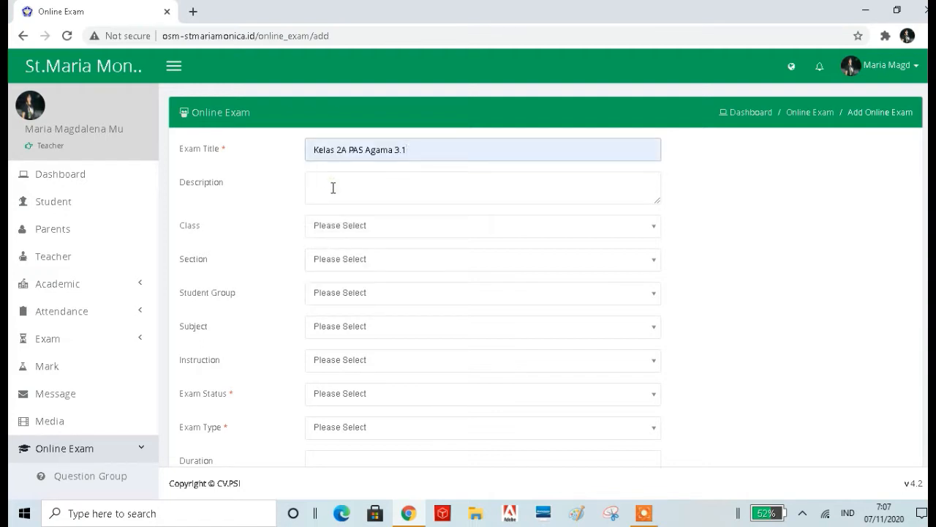
left_click(332, 188)
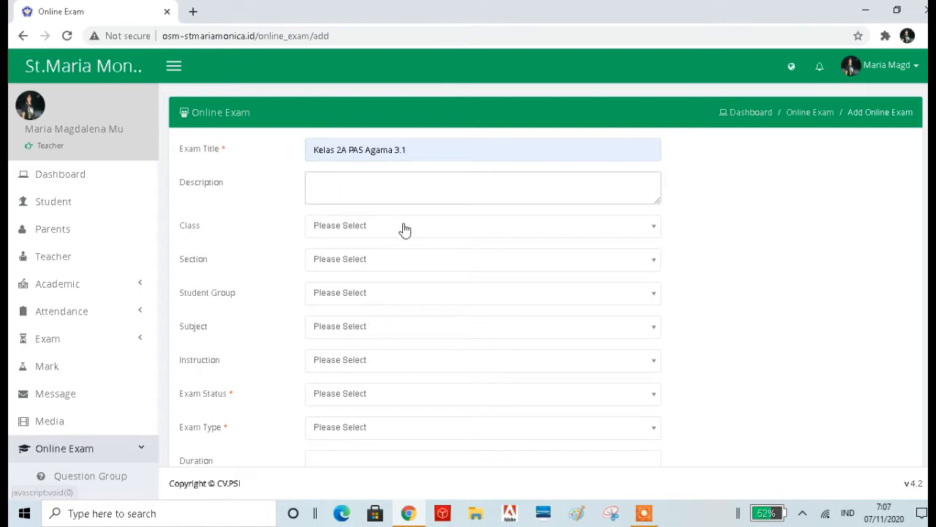
Assign the exam to class IIA and section IIA, leaving the student group unselected
left_click(653, 228)
scroll(454, 341, "down", 5)
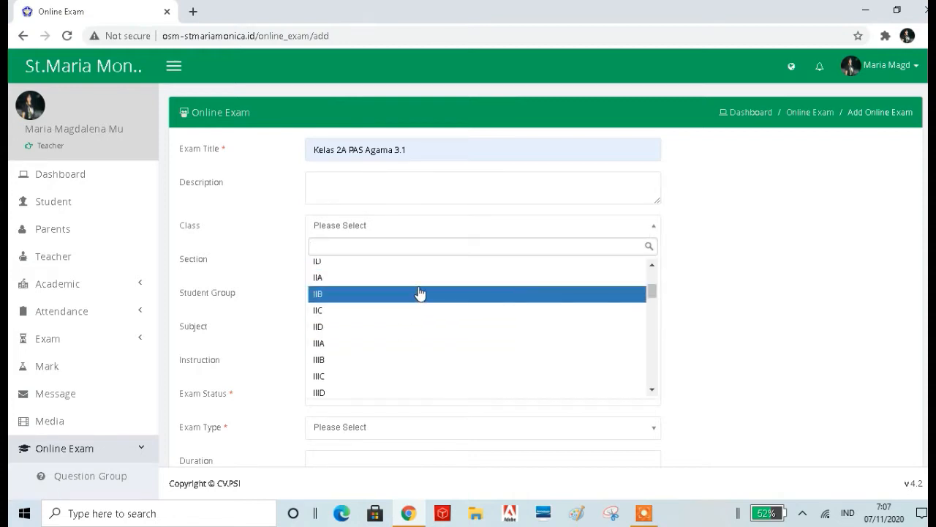
left_click(505, 284)
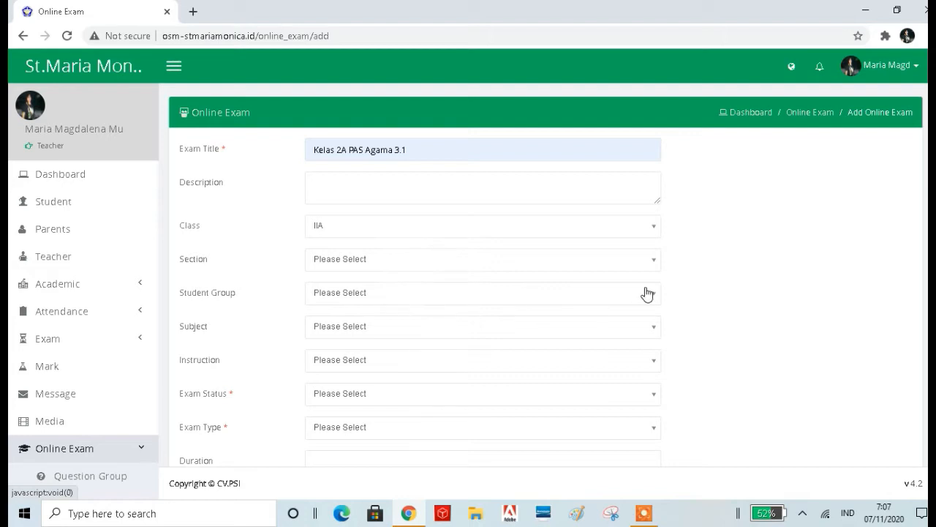
left_click(653, 261)
left_click(526, 318)
left_click(654, 298)
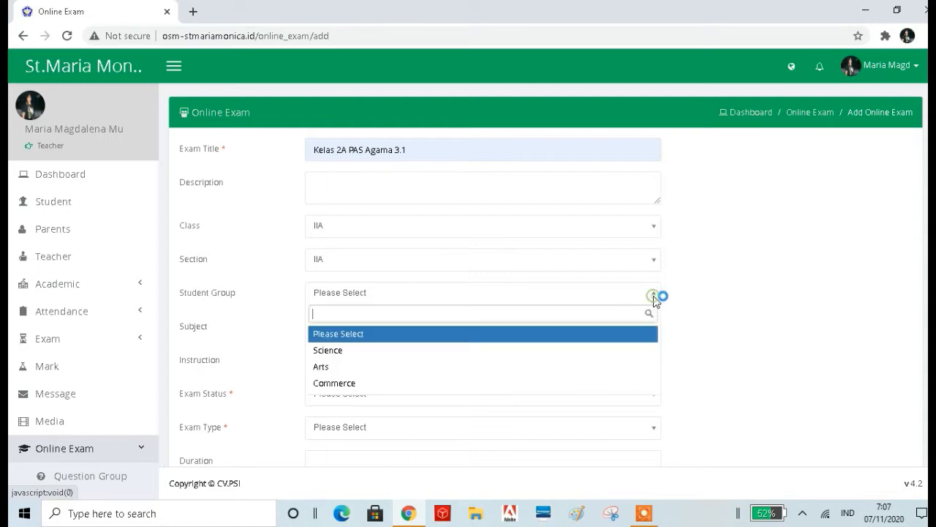
left_click(715, 329)
Set the exam's subject to Pendidikan Agama Katolik & Budi Pekerti
scroll(717, 330, "down", 1)
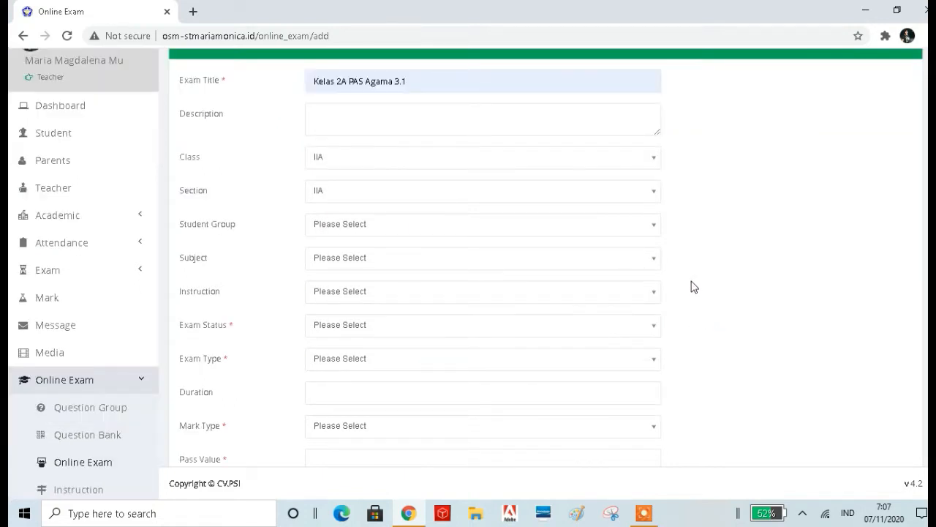
left_click(655, 263)
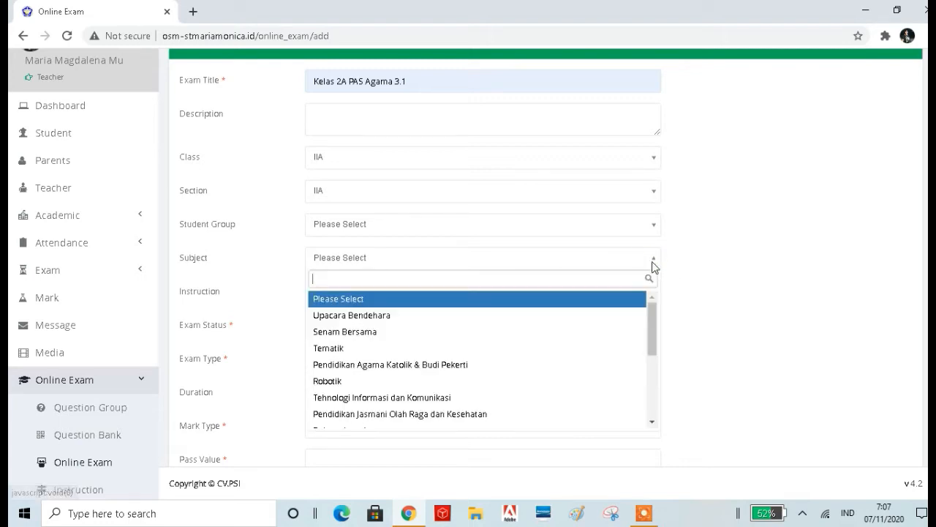
left_click(511, 369)
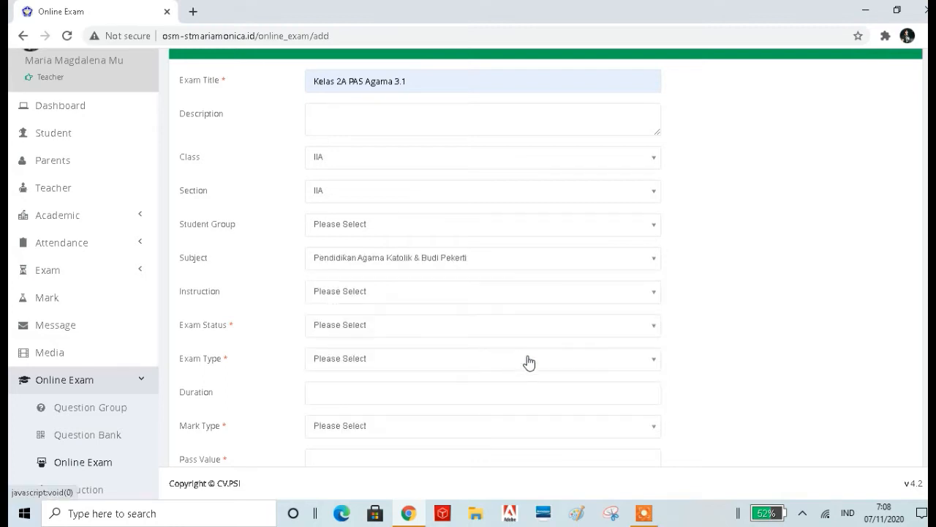
Choose "Kinds of forms" as the exam instruction and set the exam status to One Time
left_click(654, 296)
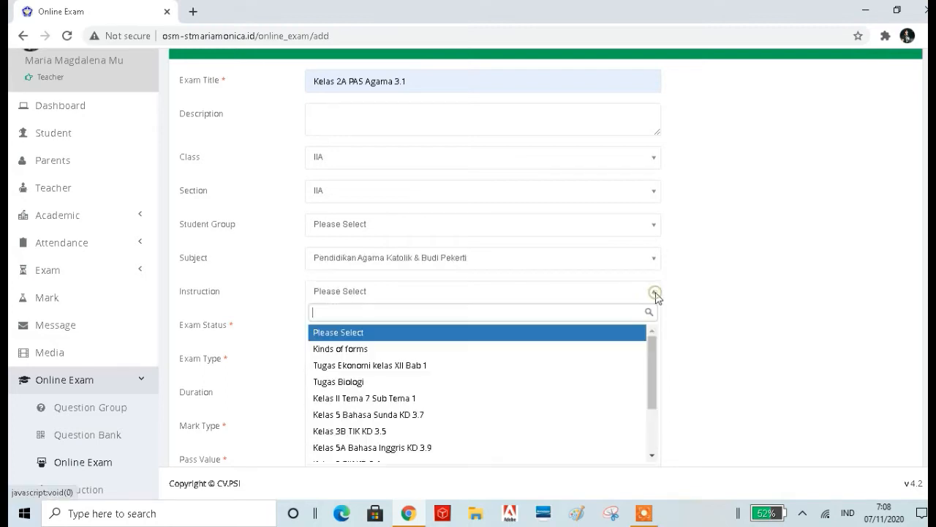
left_click(570, 351)
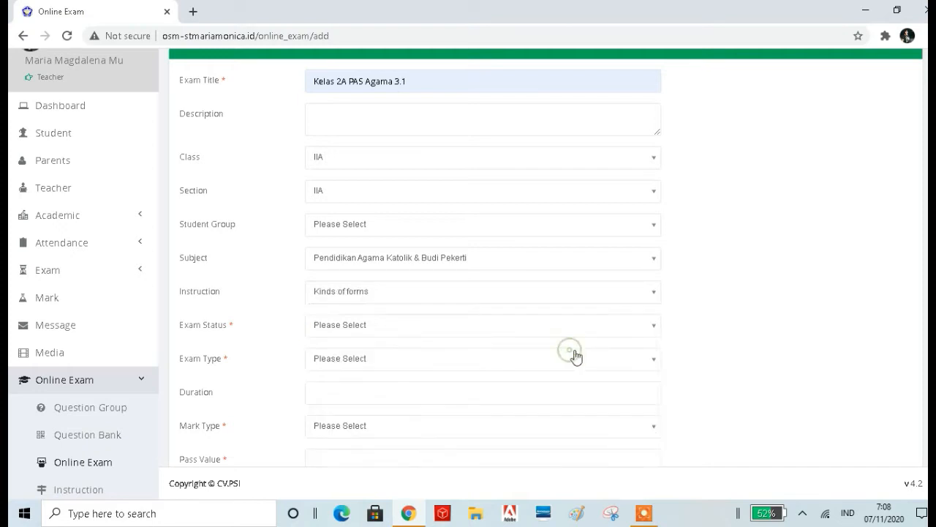
left_click(654, 327)
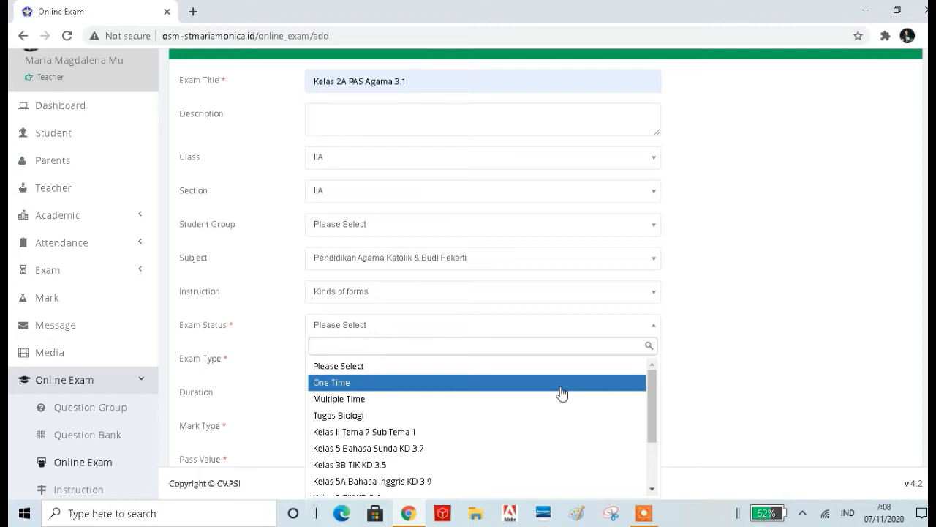
left_click(560, 387)
Set the exam type to "Date , Time and Duration" with a duration of 20
scroll(675, 398, "down", 2)
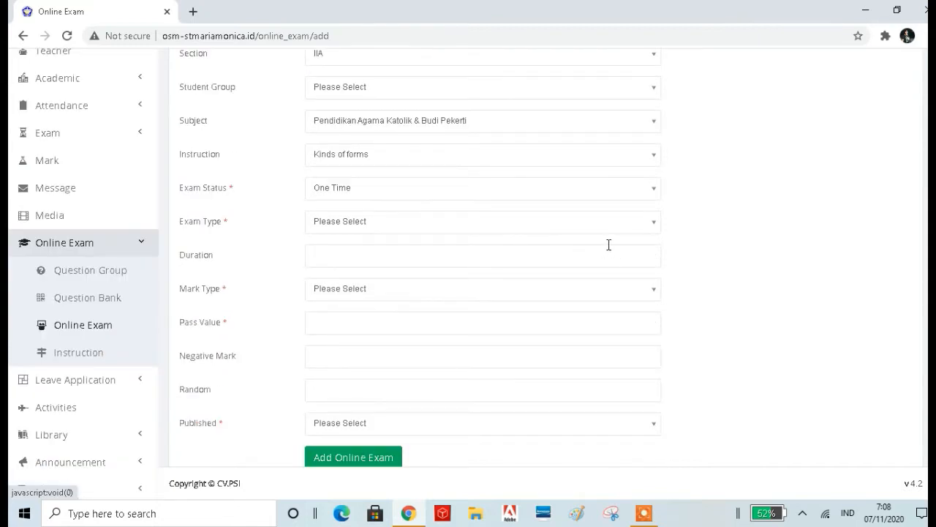
left_click(654, 226)
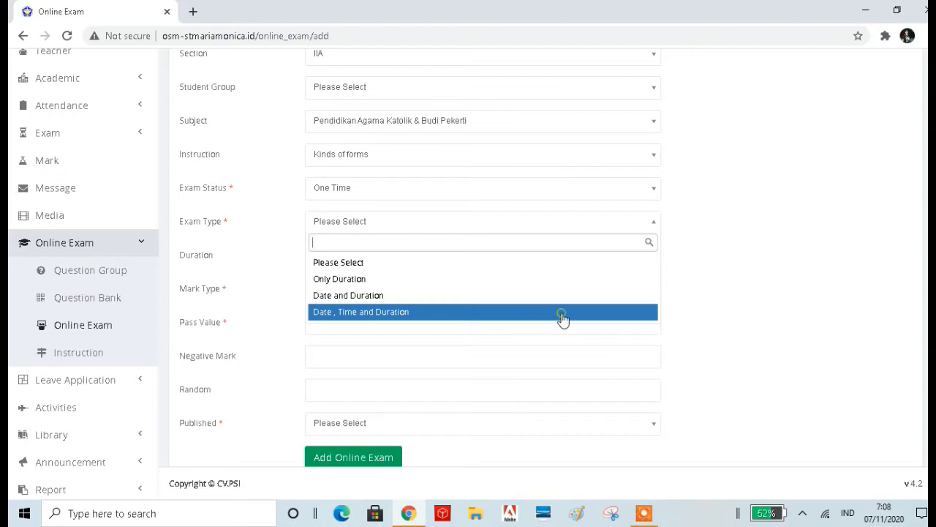
left_click(563, 314)
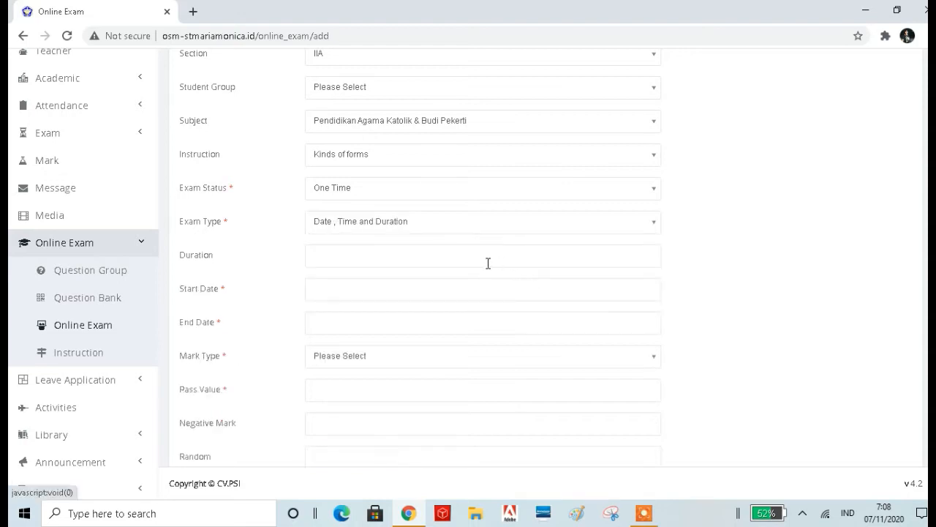
left_click(425, 256)
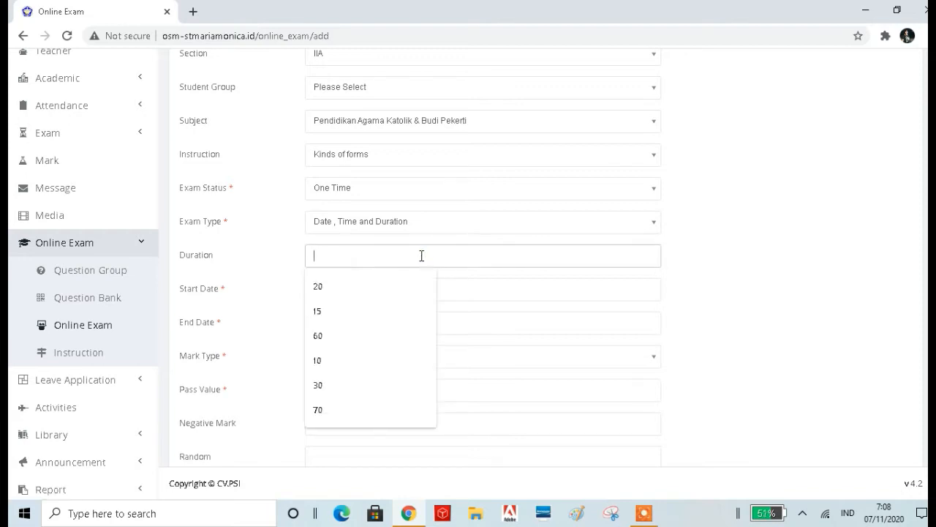
type("20")
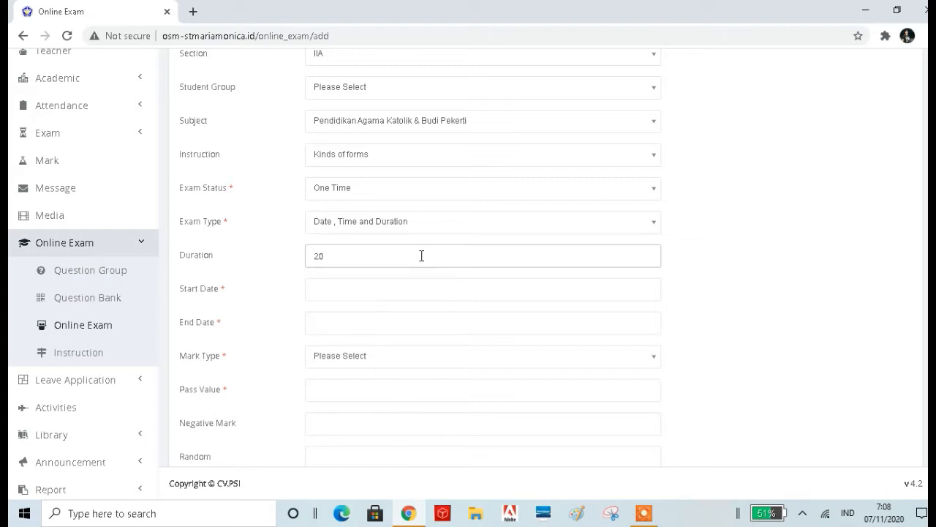
Set the exam's start date to 11/07/2020 at 8:00 AM
left_click(323, 287)
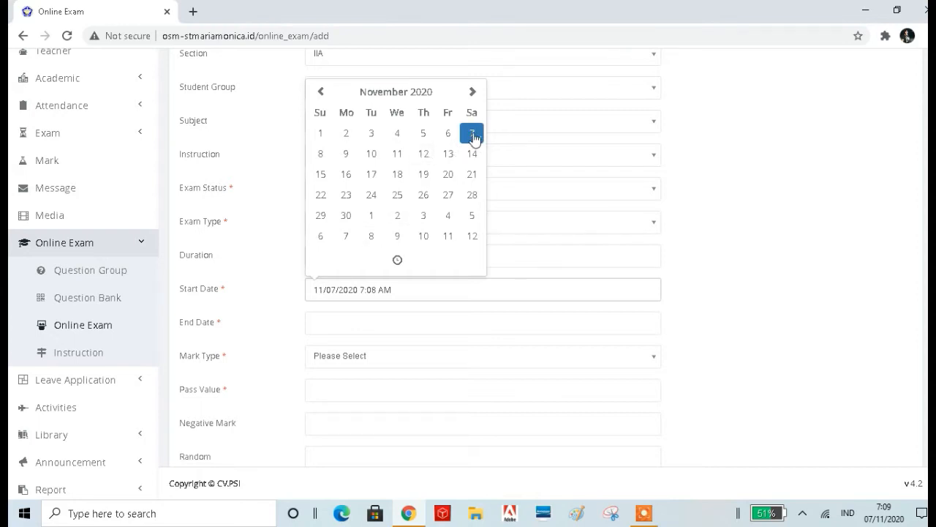
left_click(397, 259)
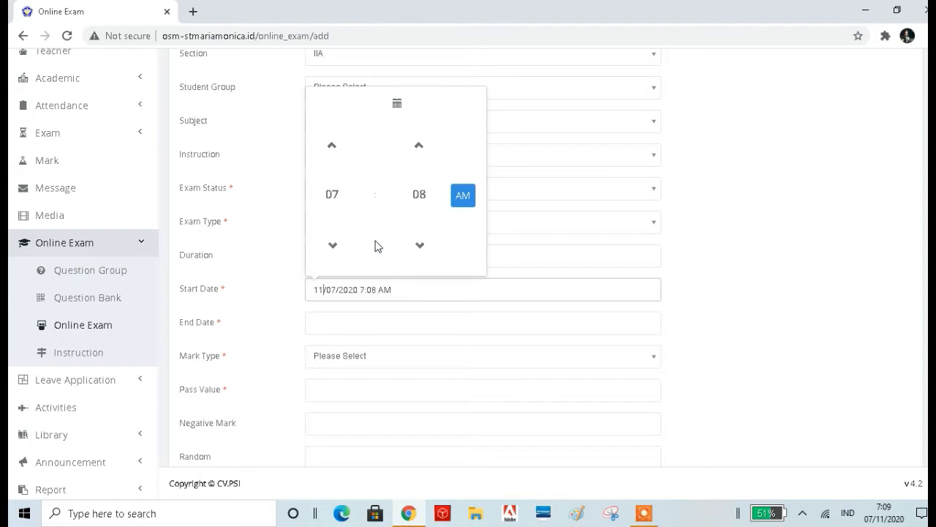
left_click(333, 205)
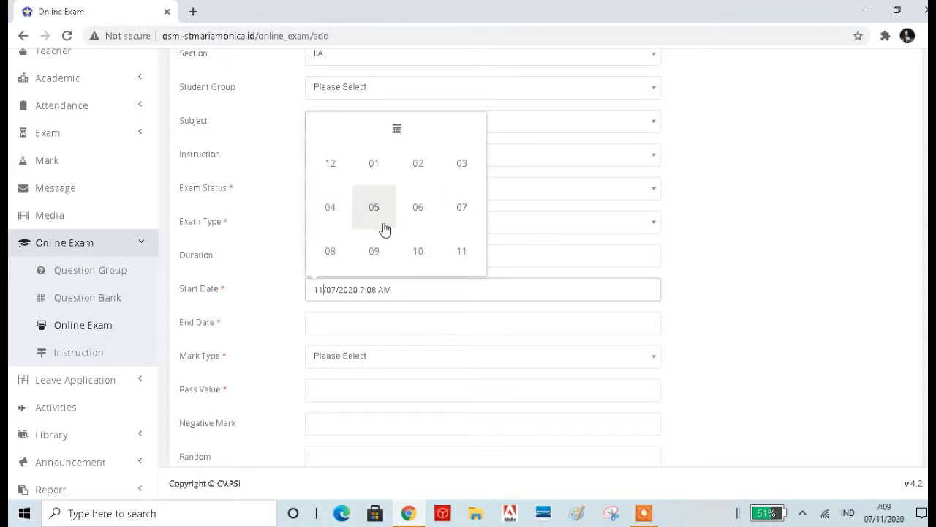
left_click(333, 251)
left_click(422, 203)
left_click(338, 168)
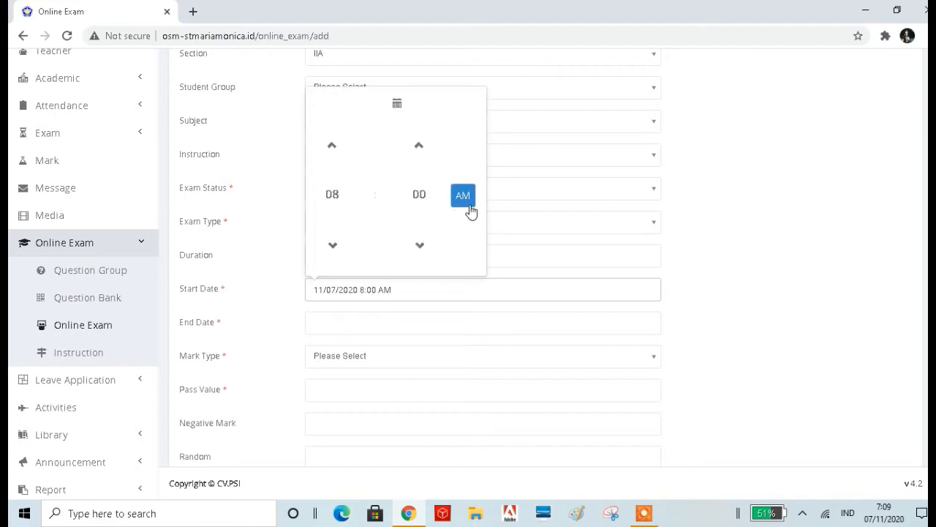
Set the exam's end date to 11/07/2020 at 9:00 PM and close the date picker
left_click(332, 330)
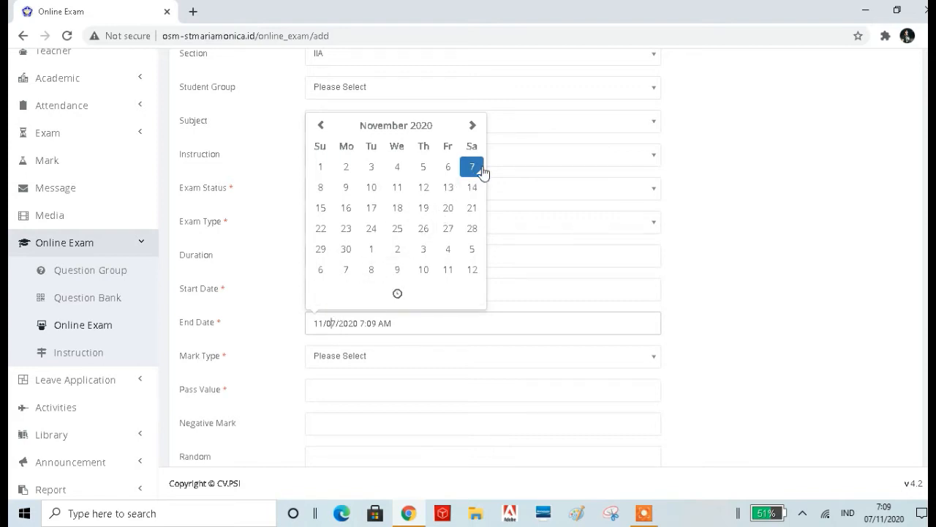
left_click(397, 293)
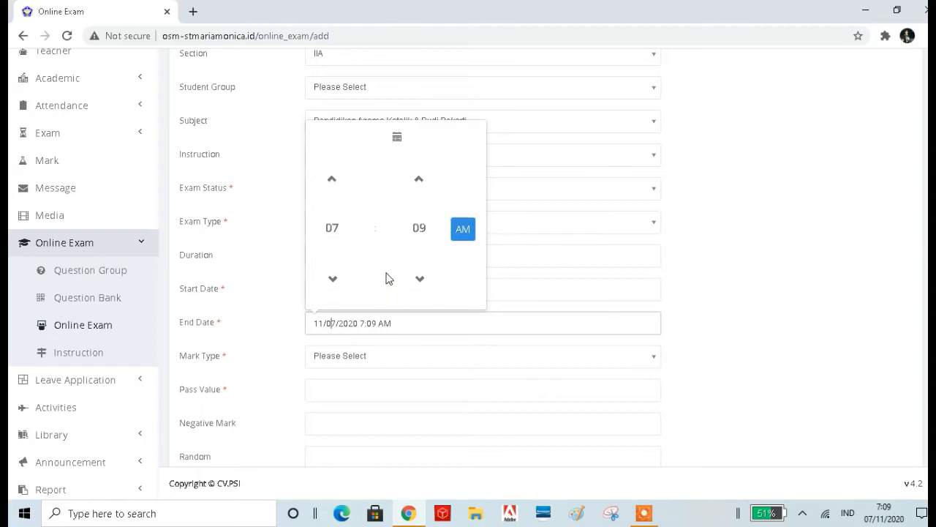
left_click(334, 238)
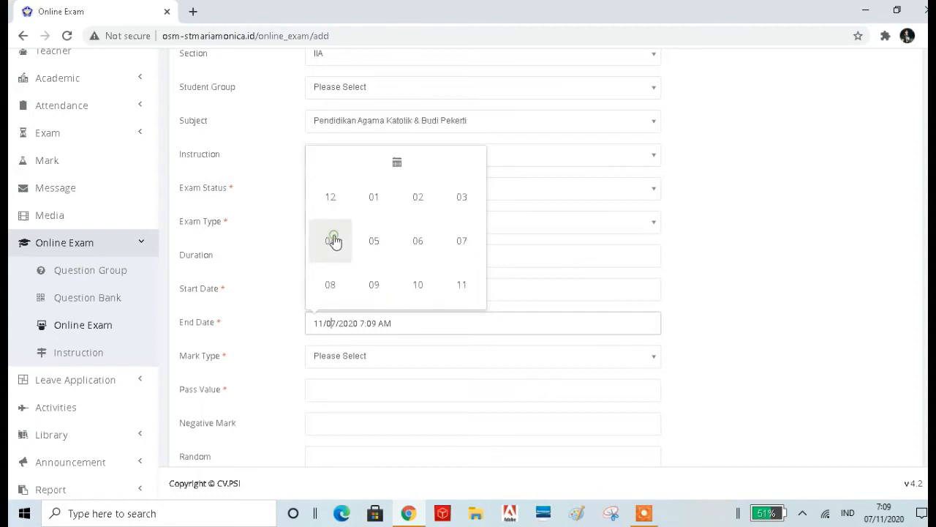
left_click(376, 285)
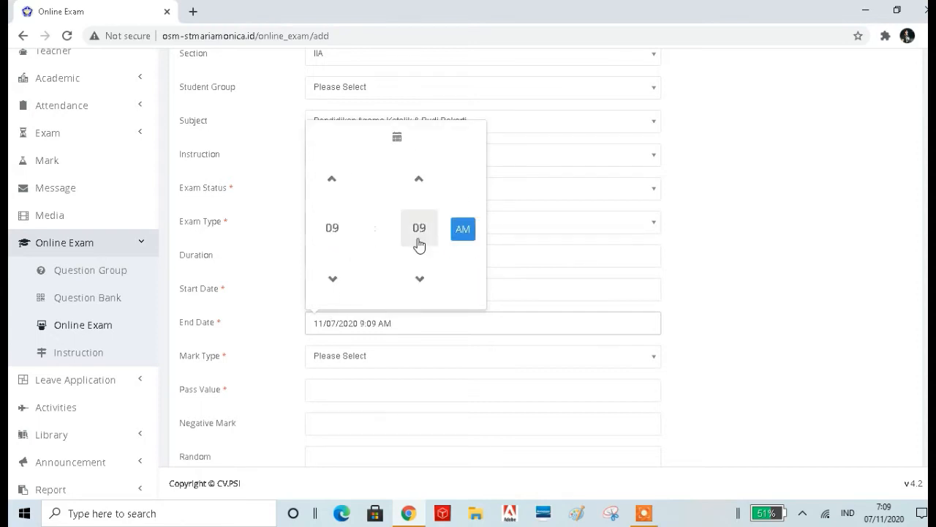
left_click(420, 244)
left_click(334, 204)
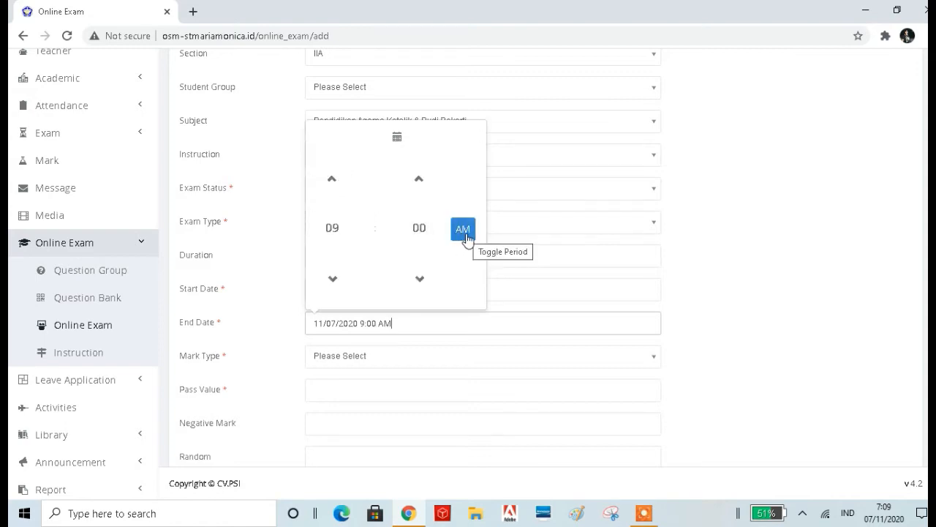
left_click(464, 232)
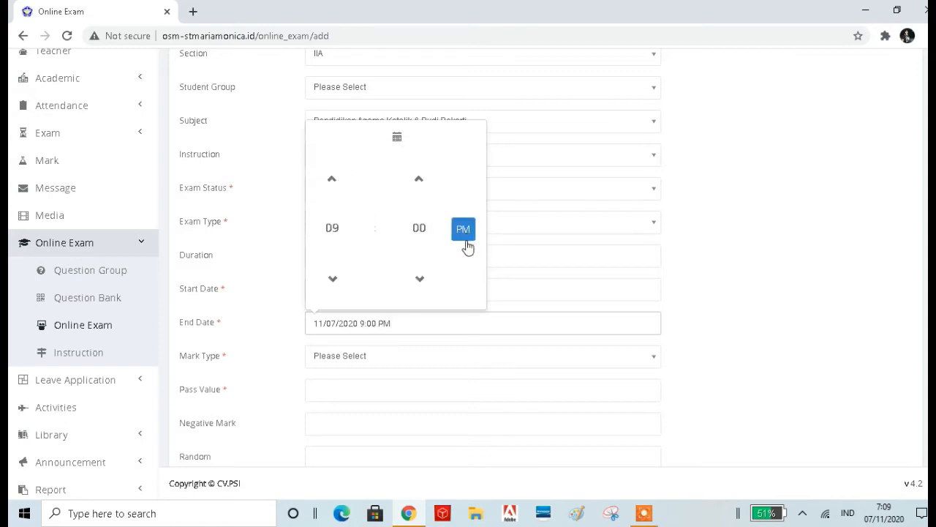
left_click(726, 335)
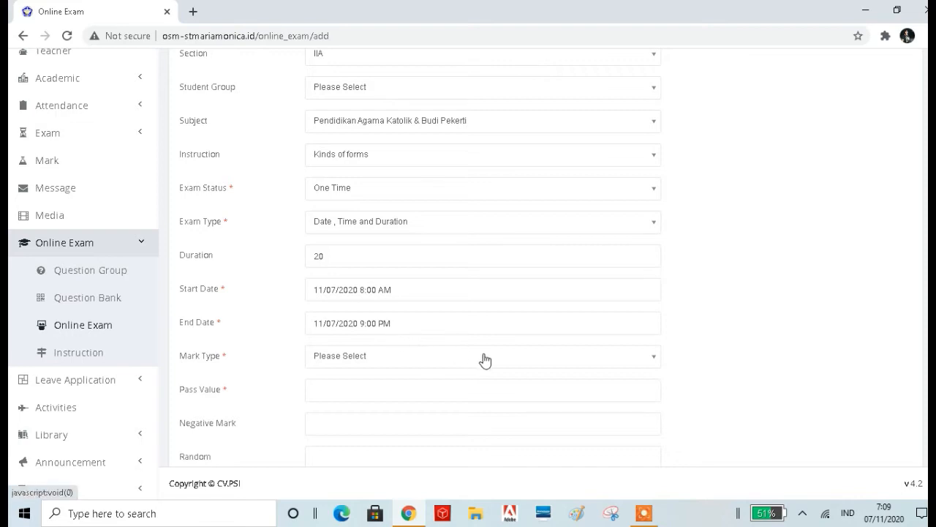
Set the exam's mark type to Fixed and its pass value to 75
scroll(508, 368, "down", 1)
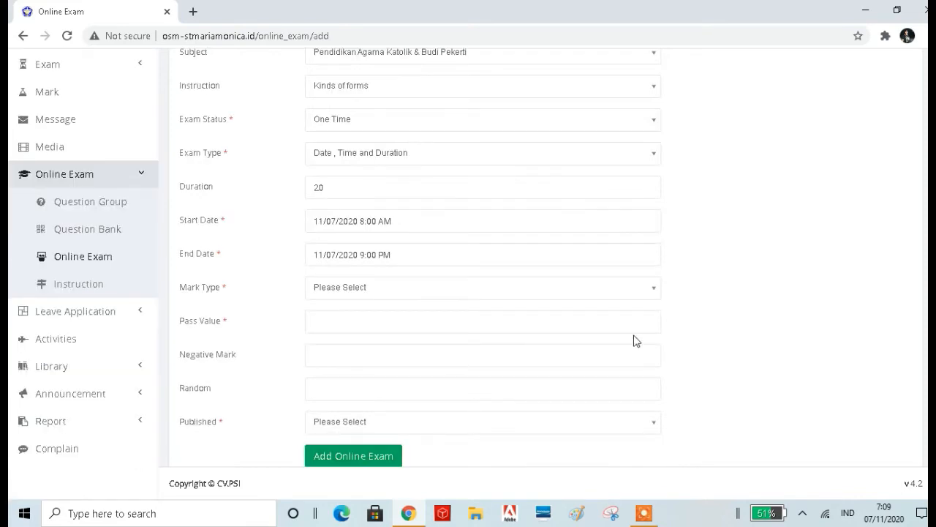
left_click(655, 291)
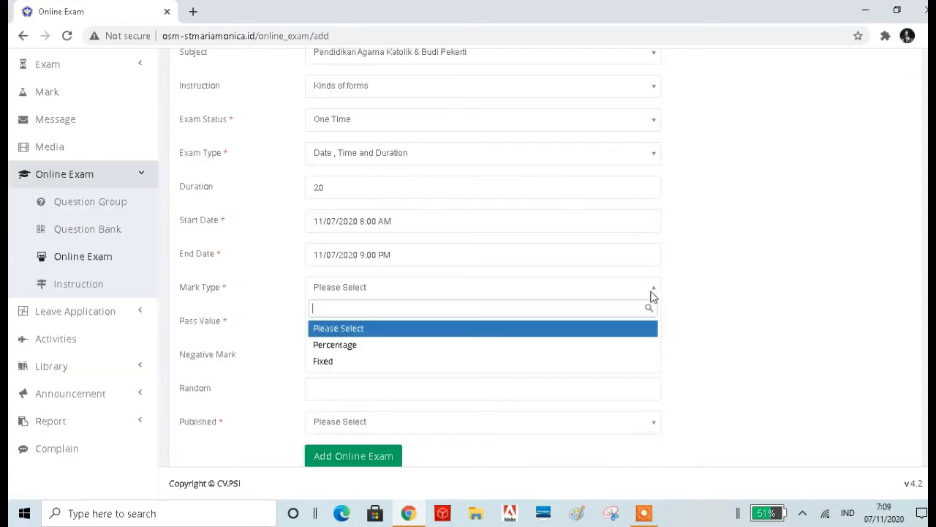
left_click(550, 362)
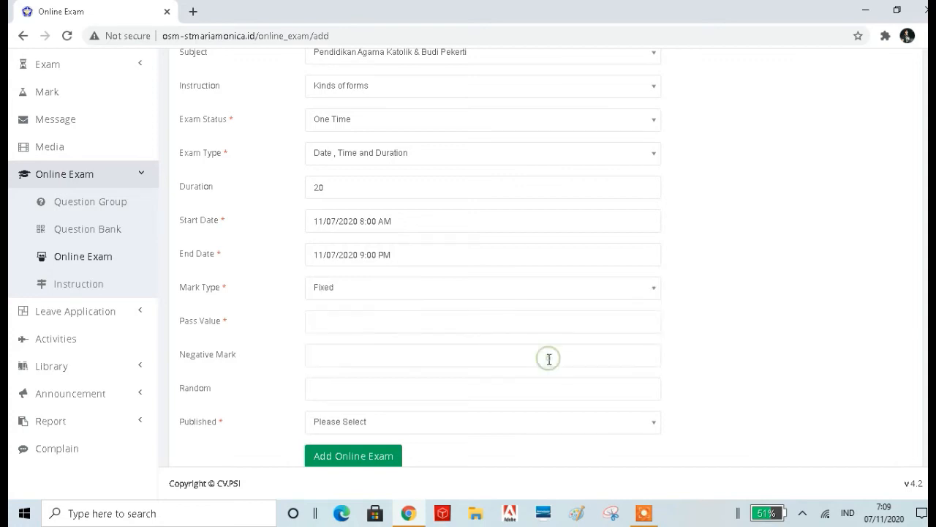
left_click(369, 324)
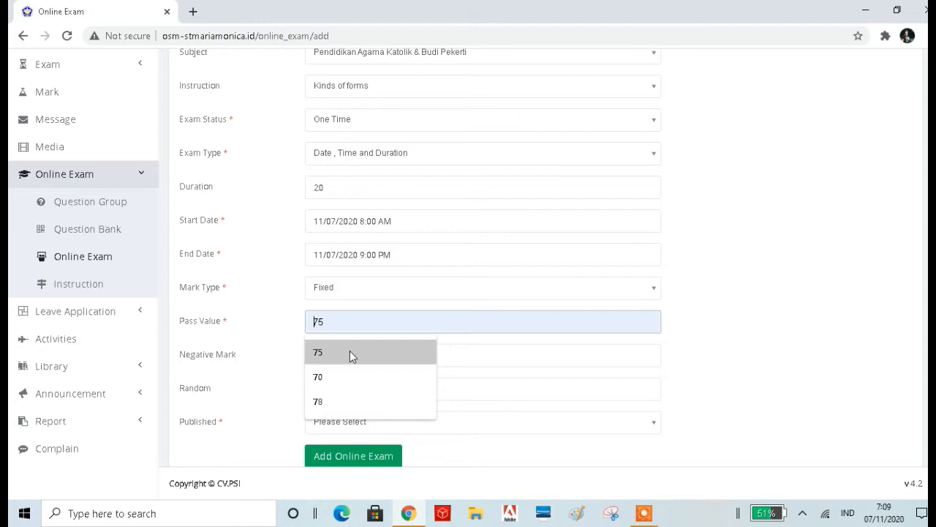
left_click(349, 352)
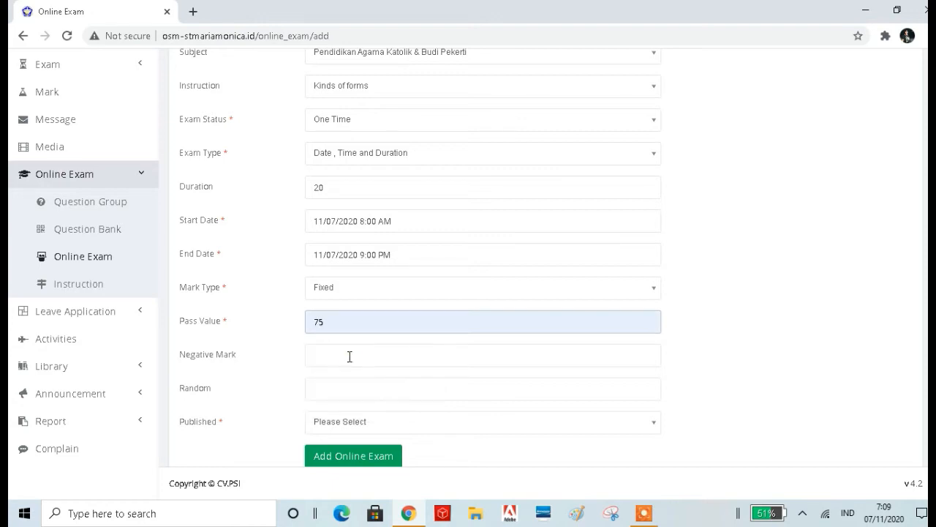
Leave the Random value empty, set Published to No and submit the new online exam
left_click(331, 390)
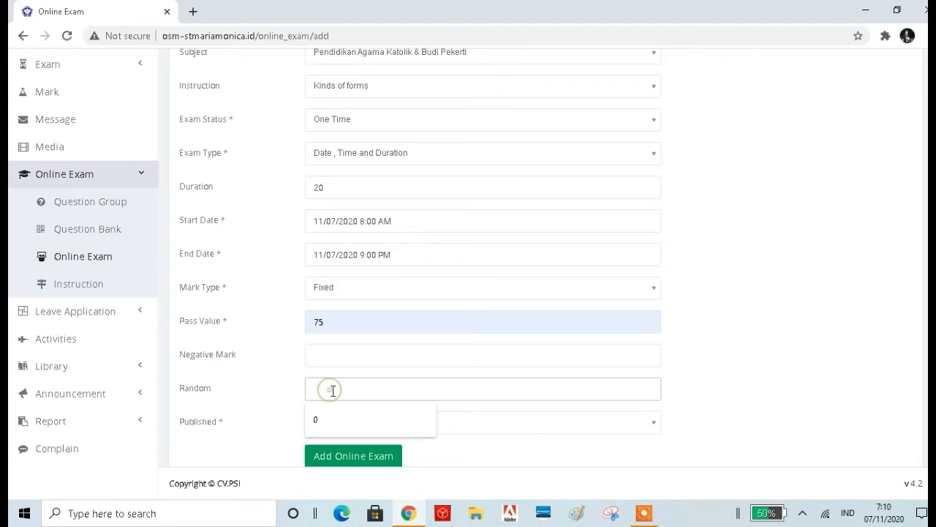
left_click(744, 388)
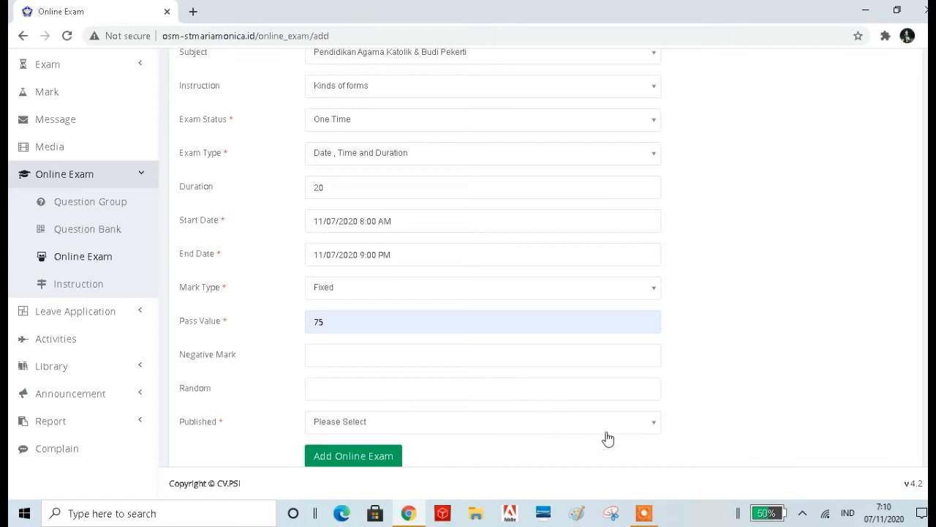
left_click(662, 427)
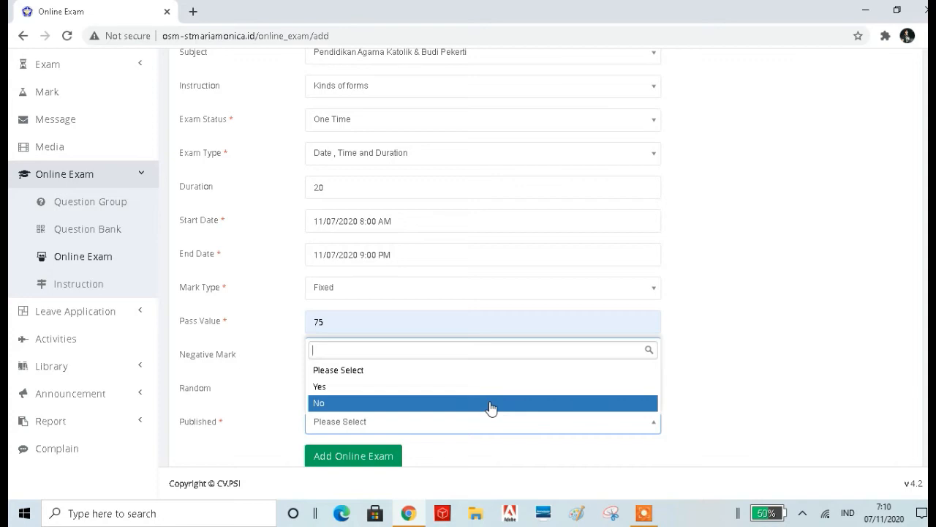
left_click(551, 403)
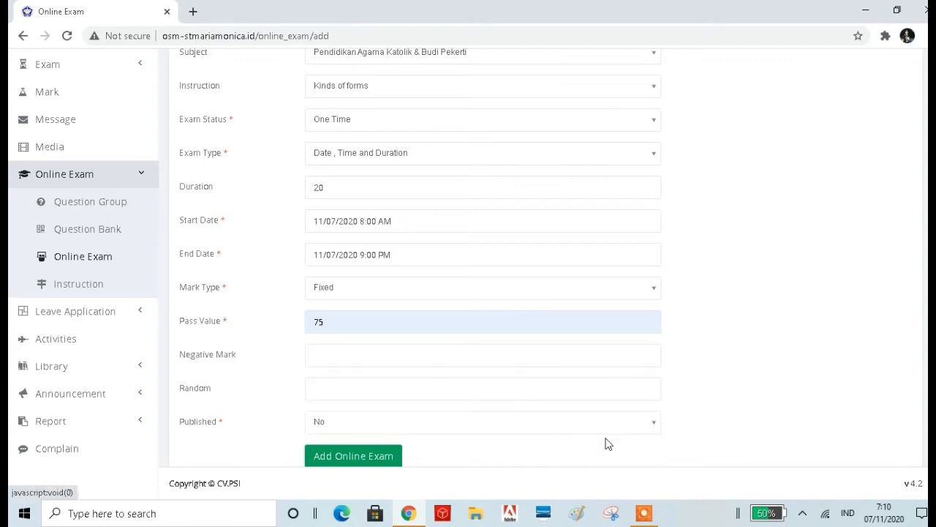
scroll(607, 441, "down", 1)
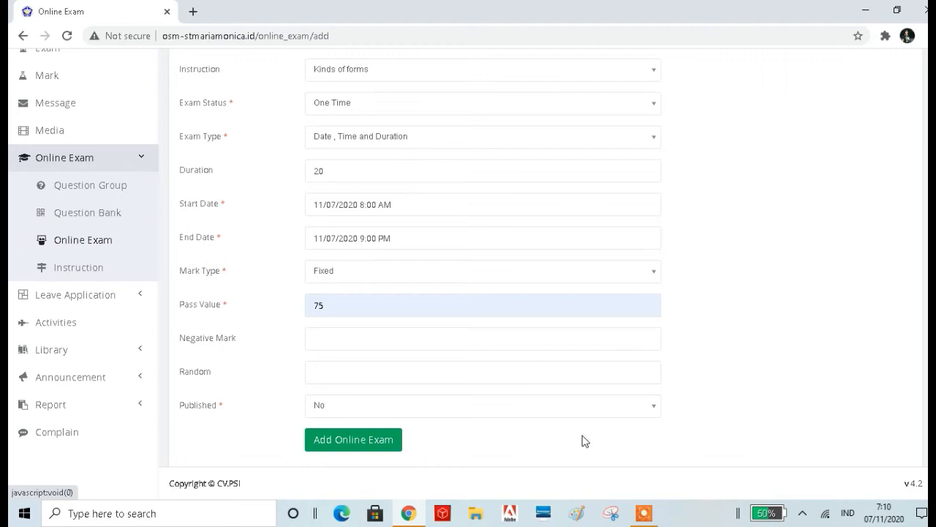
left_click(378, 445)
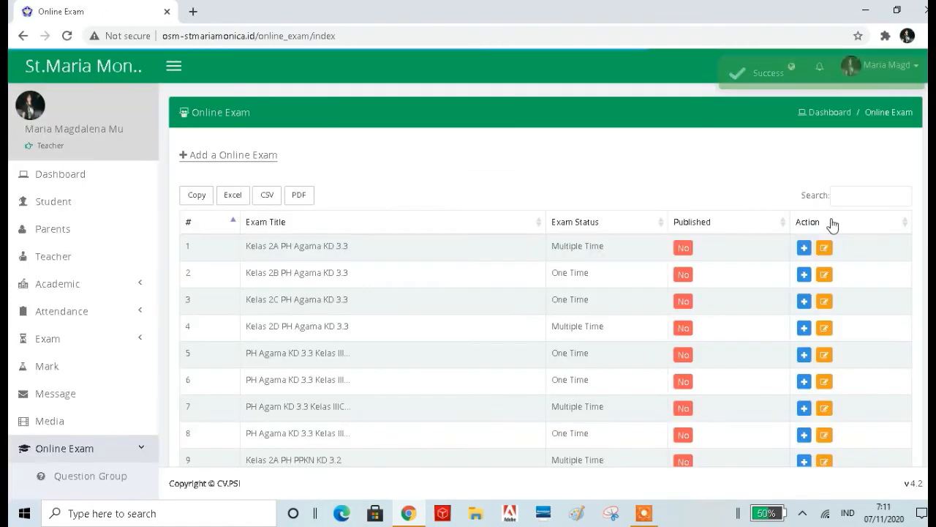
Find "Kelas 2A PAS Agama 3.1" on the last page of the exam list and open its question assignment page
scroll(793, 271, "down", 2)
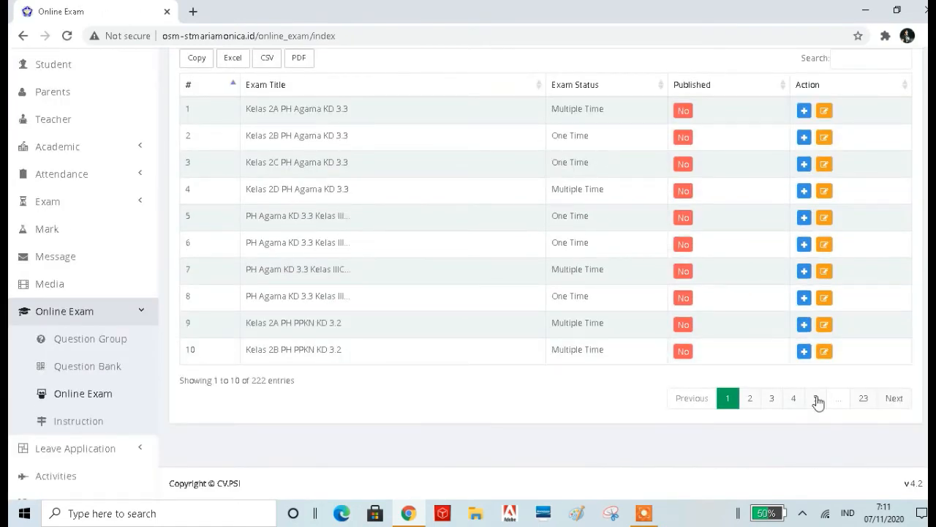
left_click(863, 398)
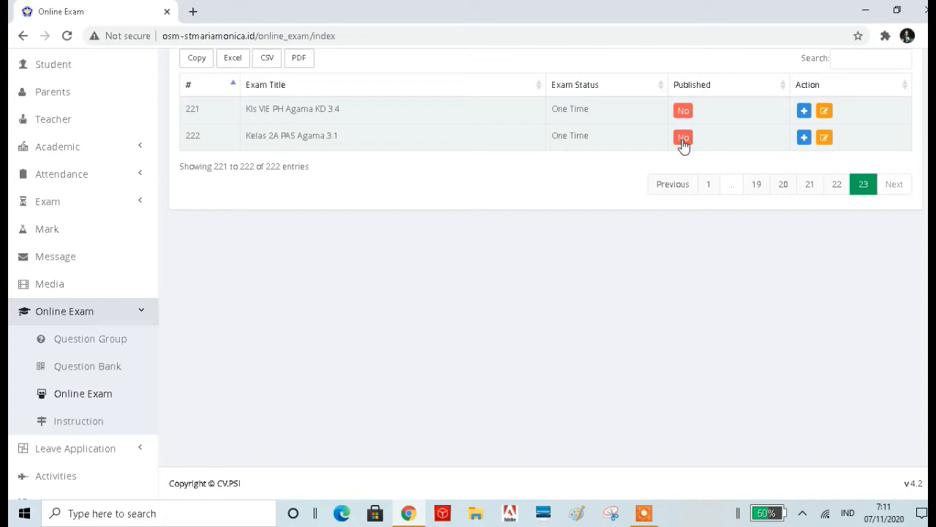
left_click(804, 142)
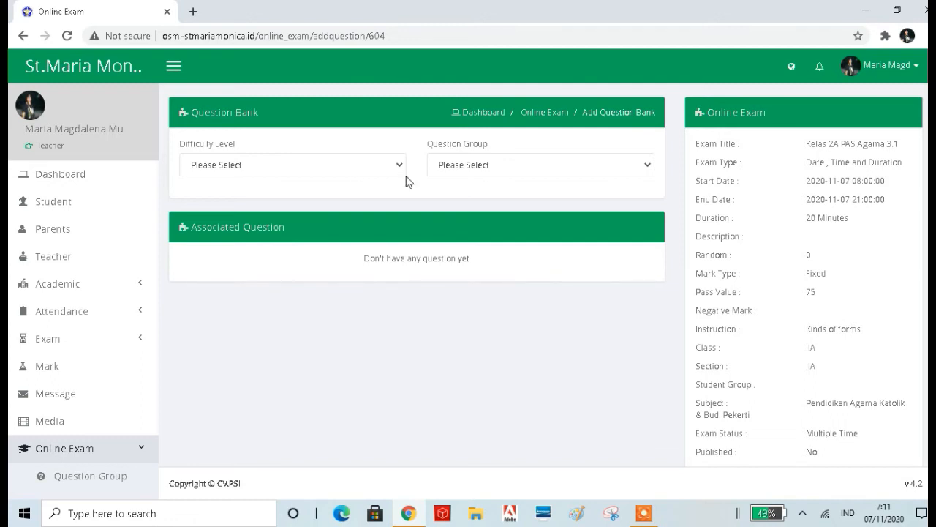
Choose the question group "Kelas 2 PAS Agama KD 3.1" and add its three questions to the exam
left_click(648, 166)
left_click_drag(659, 198, 656, 489)
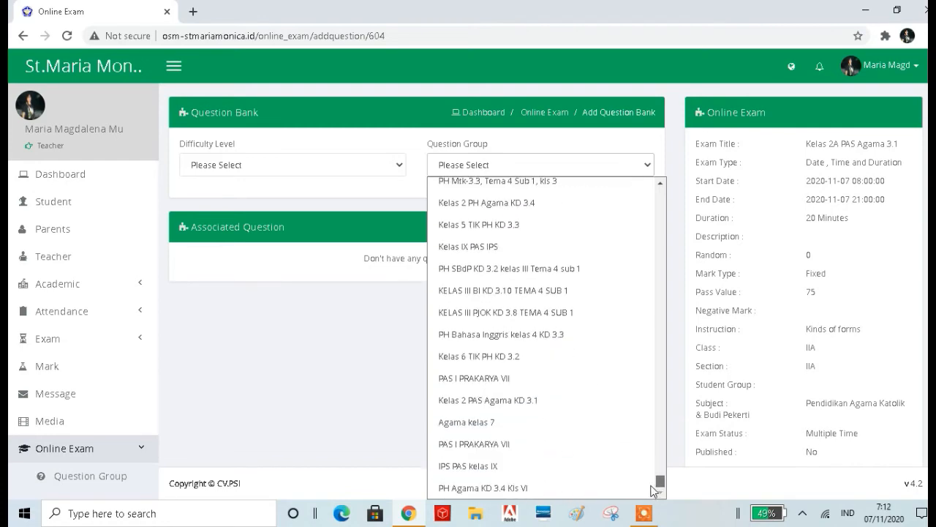
left_click(564, 408)
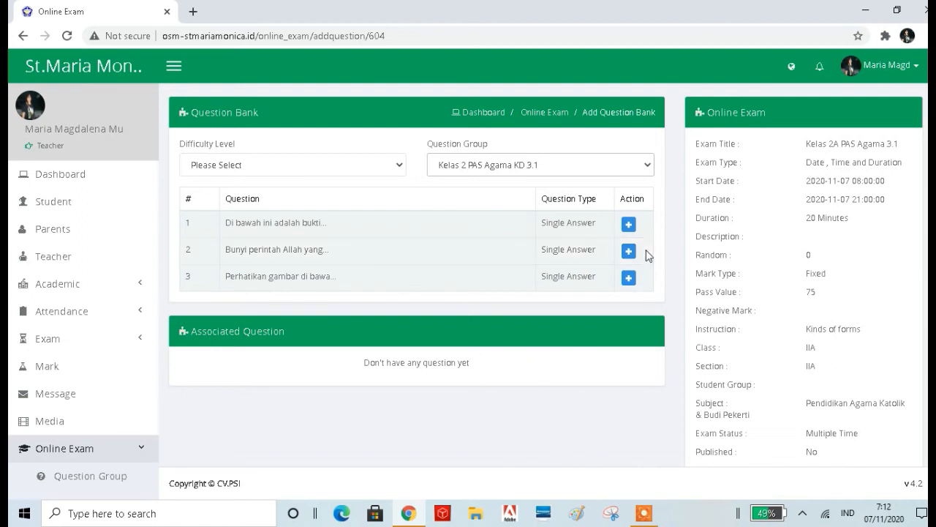
left_click(629, 226)
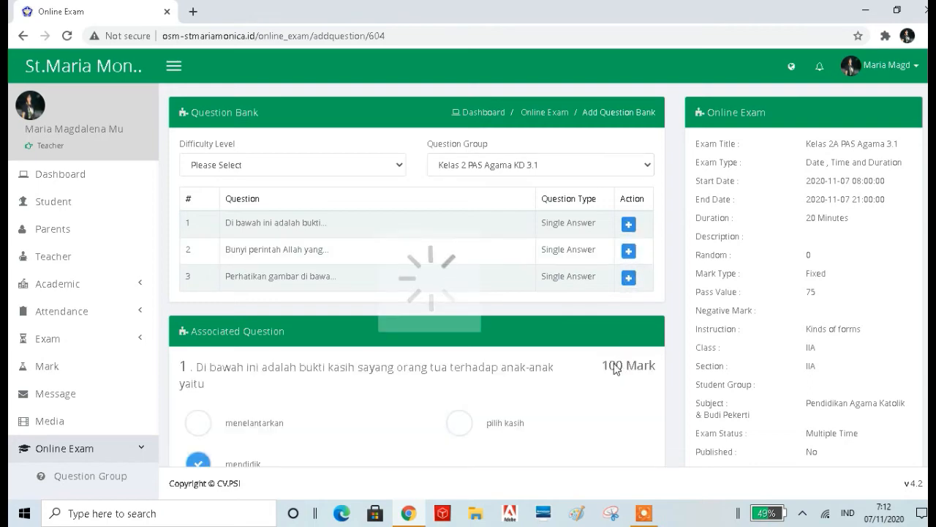
Review the exam's associated questions, their marked answers and the marks in the question summary
scroll(613, 365, "down", 3)
scroll(607, 362, "down", 4)
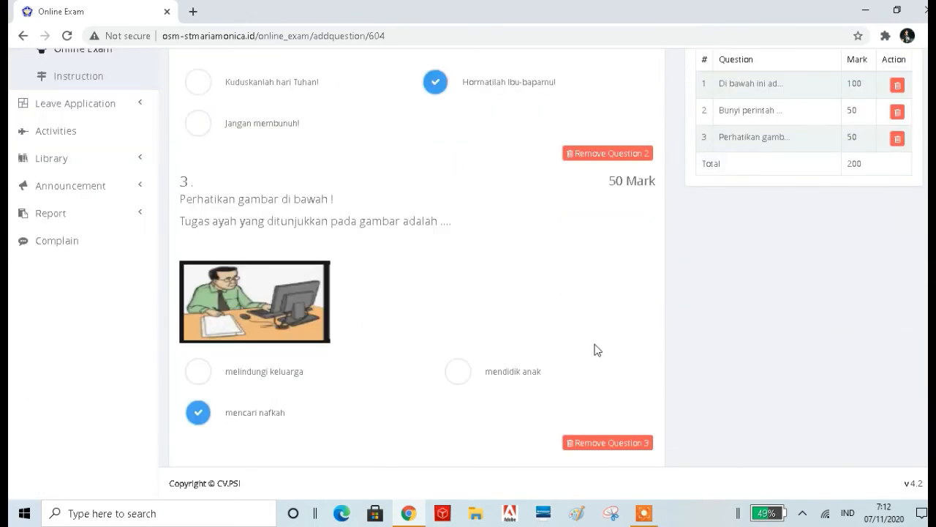
scroll(526, 372, "up", 1)
scroll(524, 371, "up", 3)
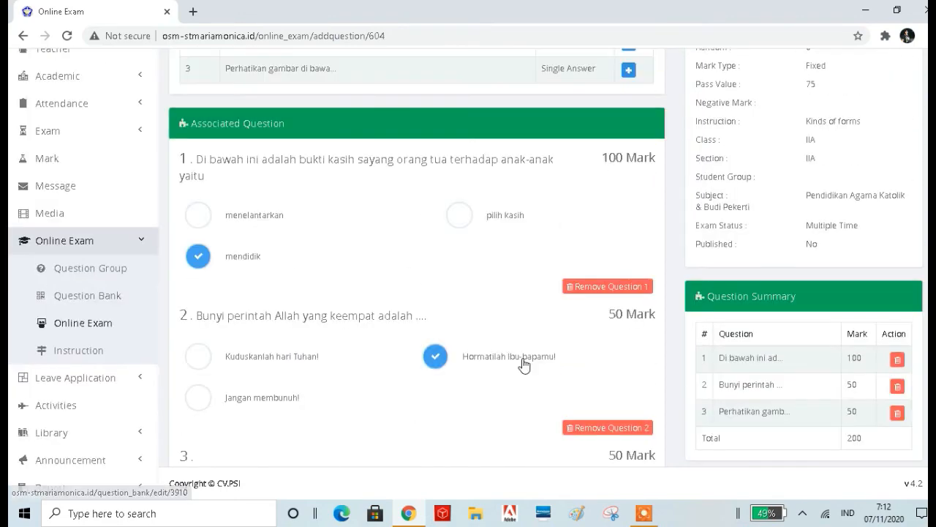
scroll(514, 310, "down", 3)
scroll(515, 309, "down", 1)
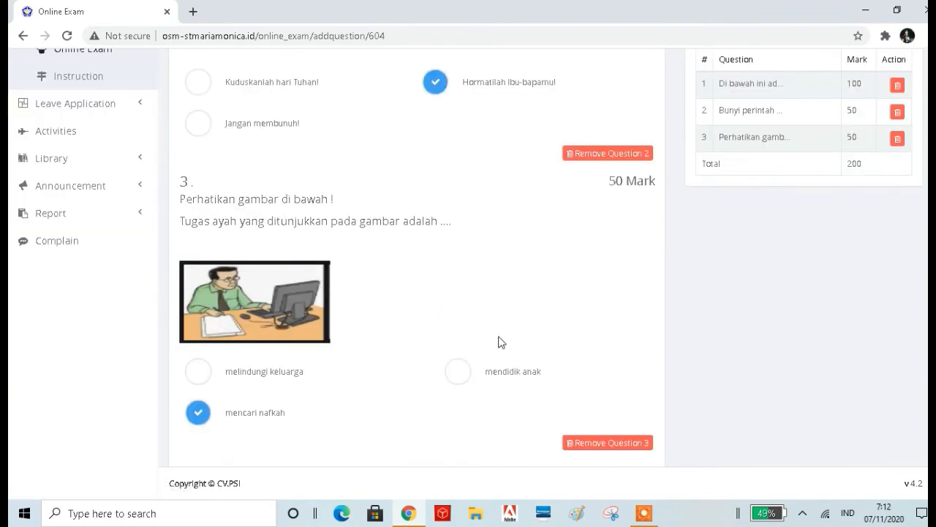
scroll(497, 352, "up", 2)
scroll(498, 351, "up", 2)
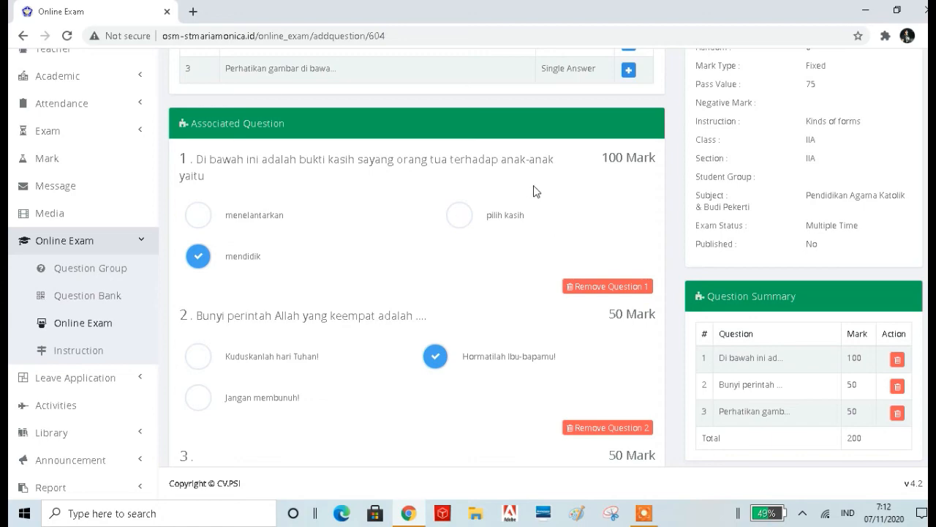
scroll(538, 220, "down", 2)
scroll(534, 298, "down", 2)
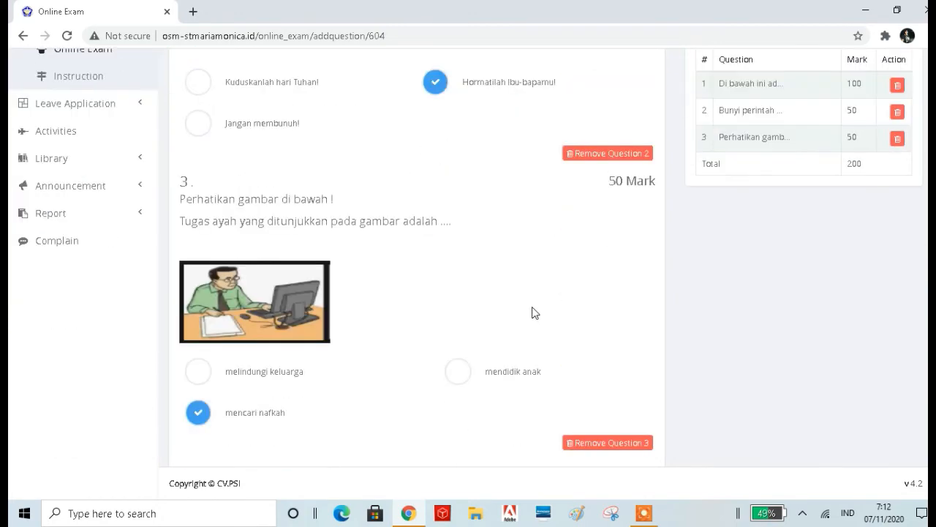
scroll(533, 314, "up", 2)
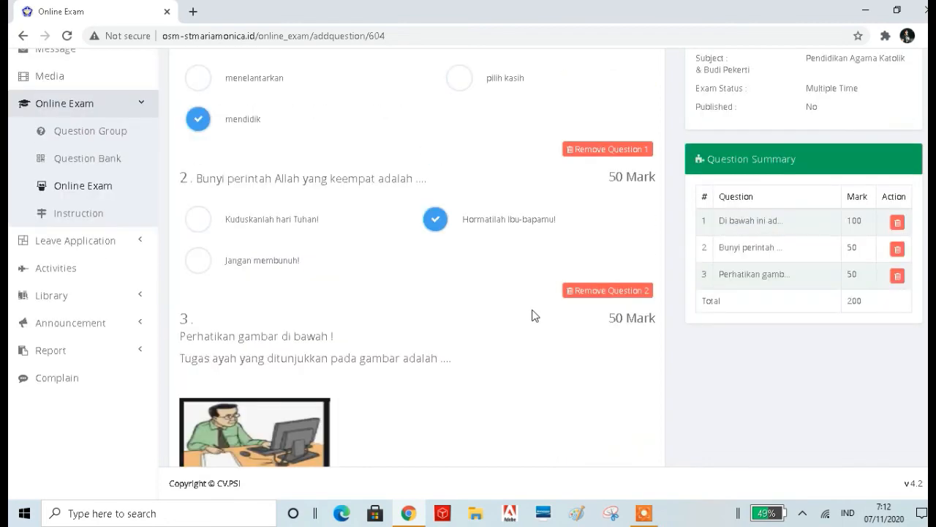
scroll(533, 314, "up", 2)
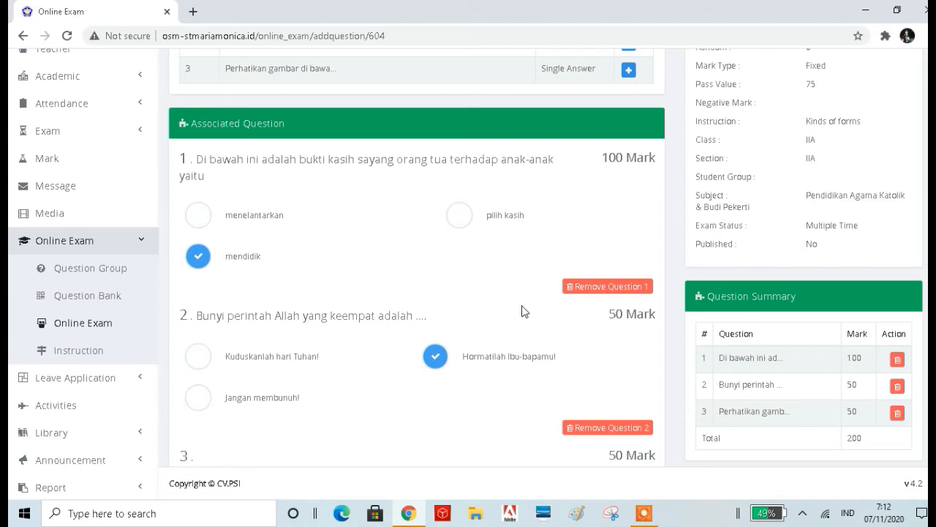
Remove the 100-mark question "Di bawah ini adalah bukti..." from the exam and check the remaining questions and total mark
left_click(593, 288)
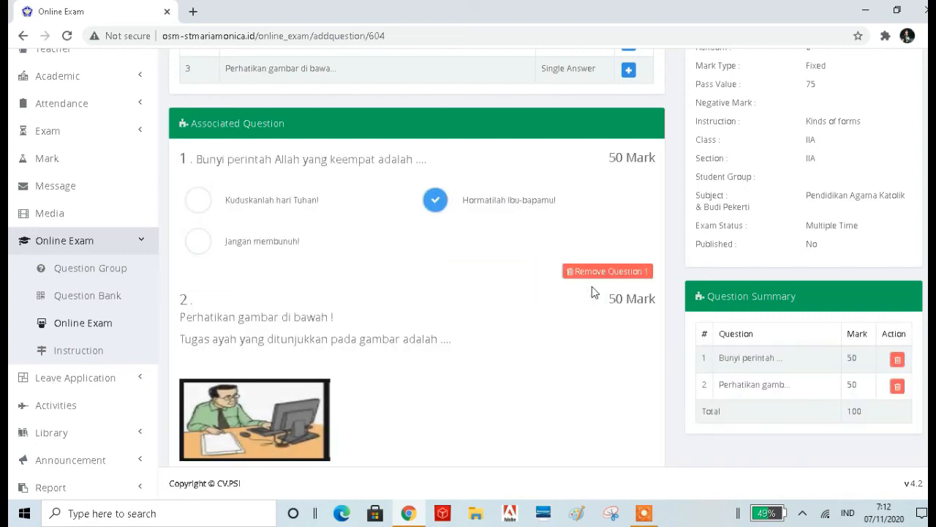
scroll(550, 301, "down", 1)
scroll(550, 301, "down", 1)
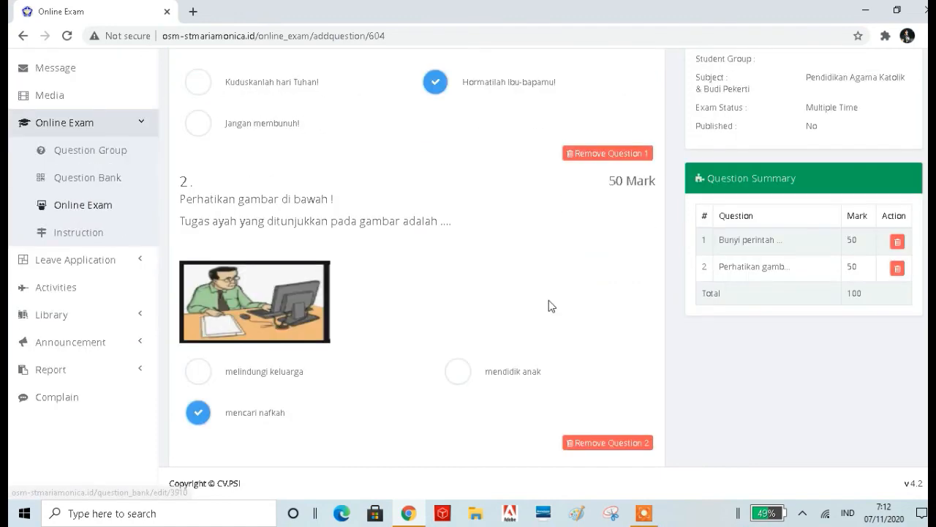
scroll(550, 301, "up", 1)
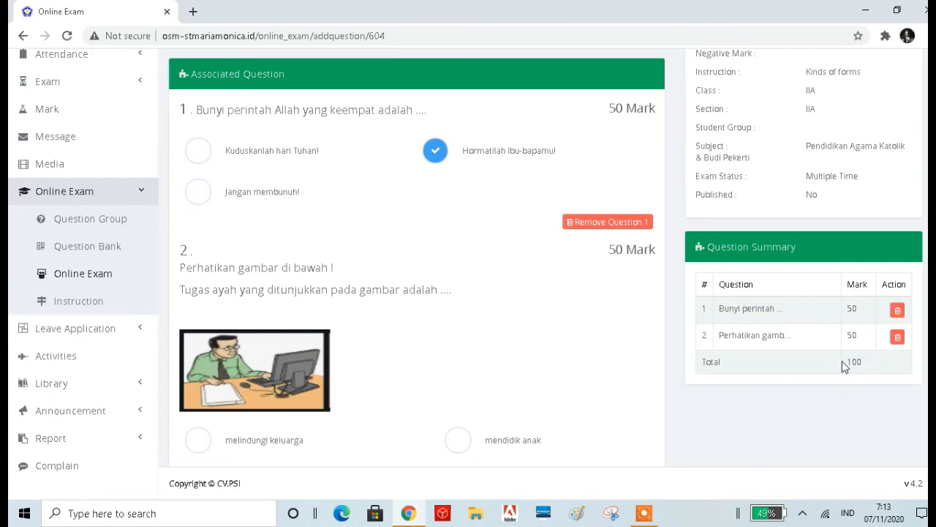
scroll(698, 343, "up", 4)
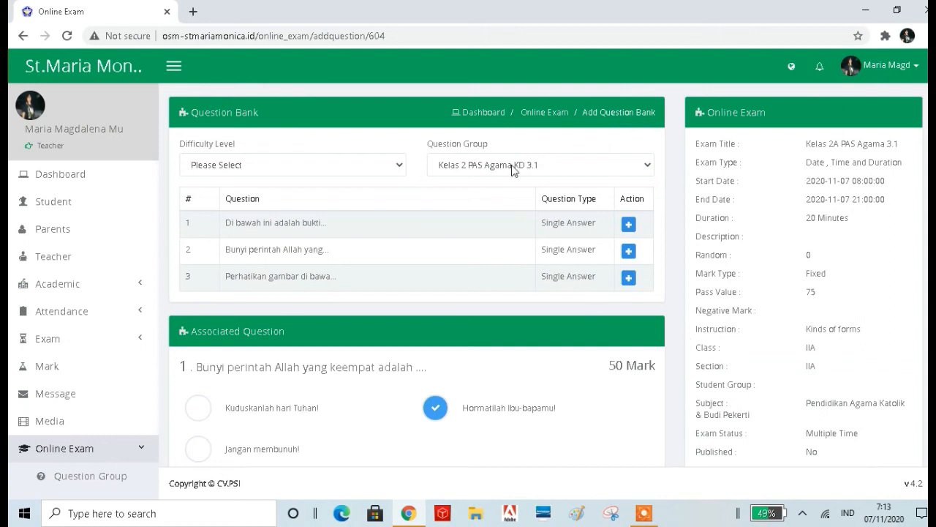
Return to the online exam list and open "Kelas 2A PAS Agama 3.1" on the last page for editing
left_click(548, 115)
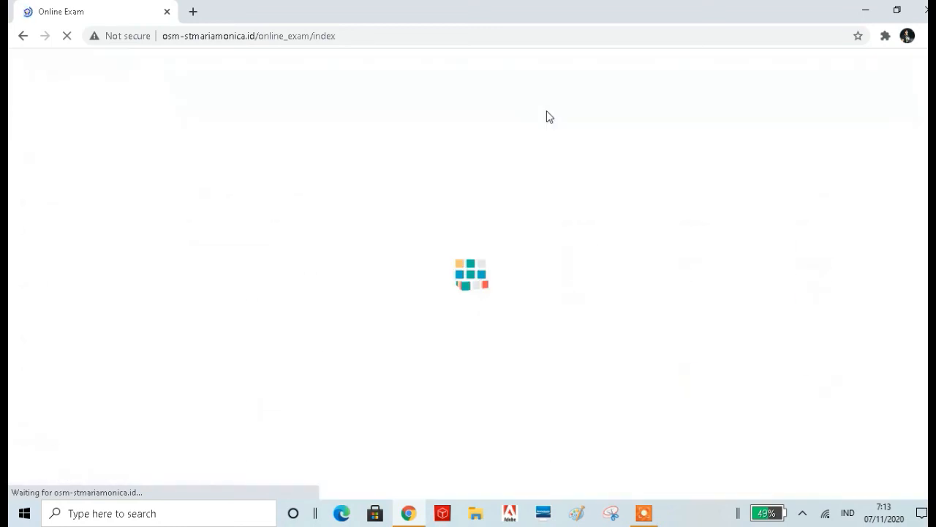
scroll(633, 201, "down", 3)
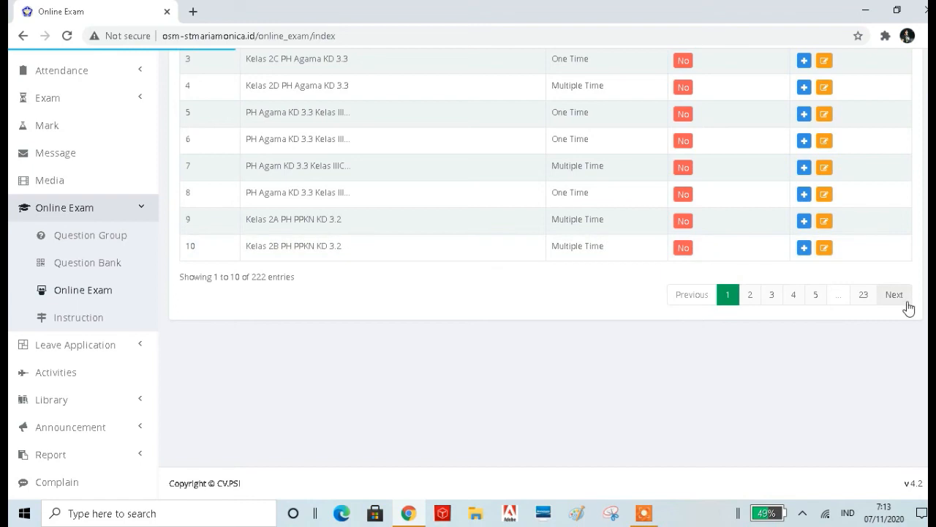
left_click(865, 295)
scroll(840, 297, "up", 2)
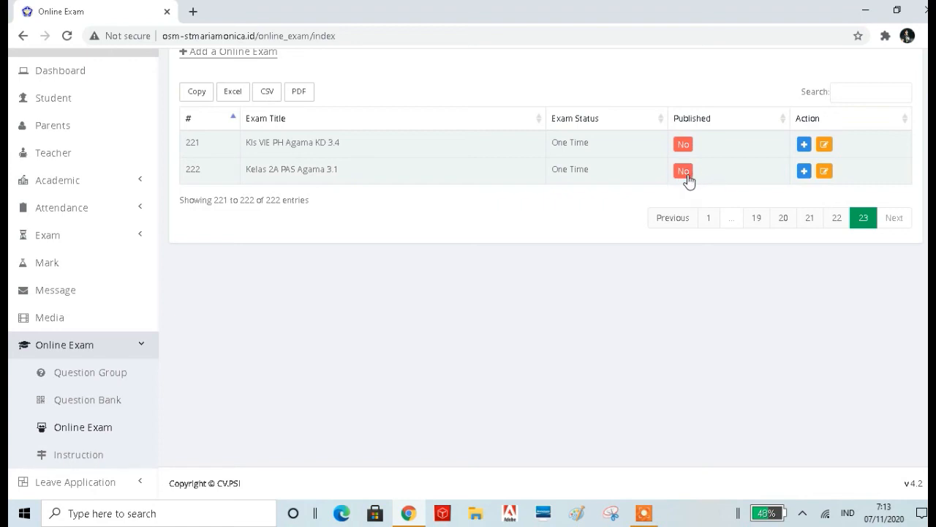
left_click(824, 174)
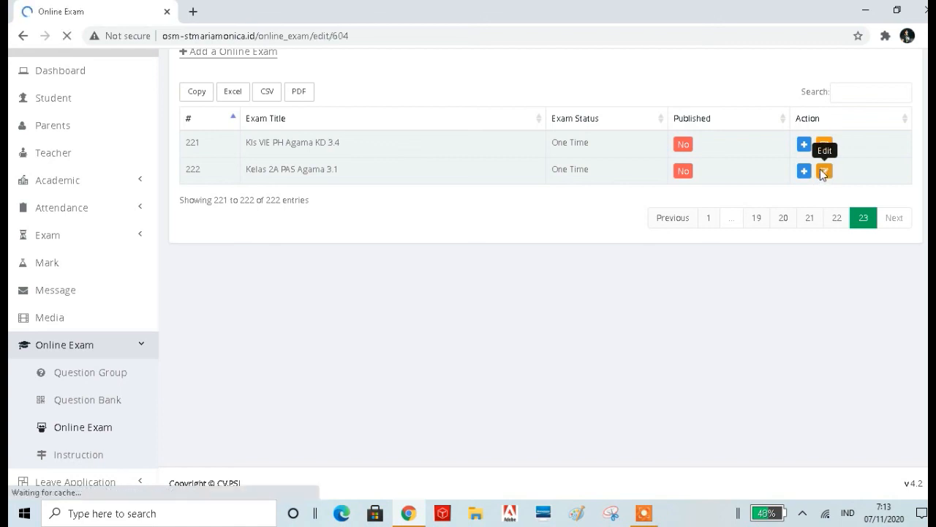
Set the exam's Published option to Yes and save the update
scroll(639, 265, "down", 5)
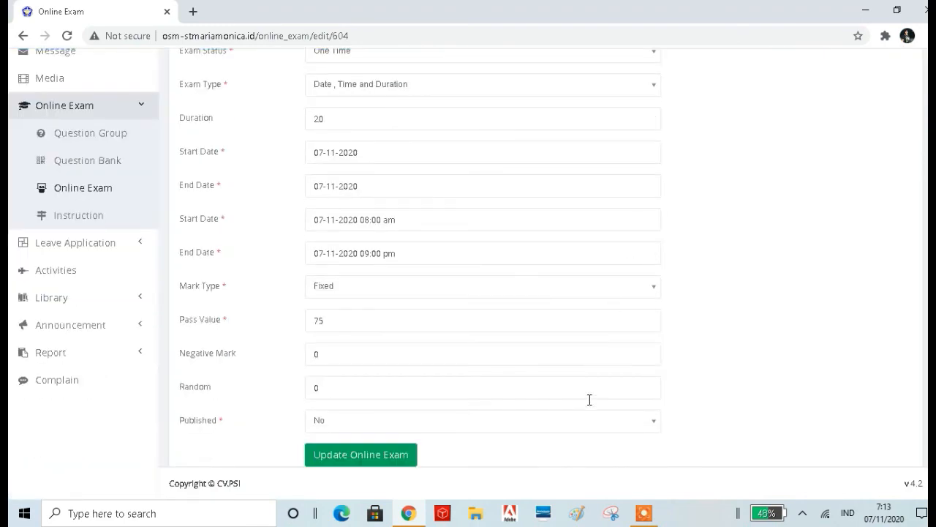
scroll(587, 409, "down", 1)
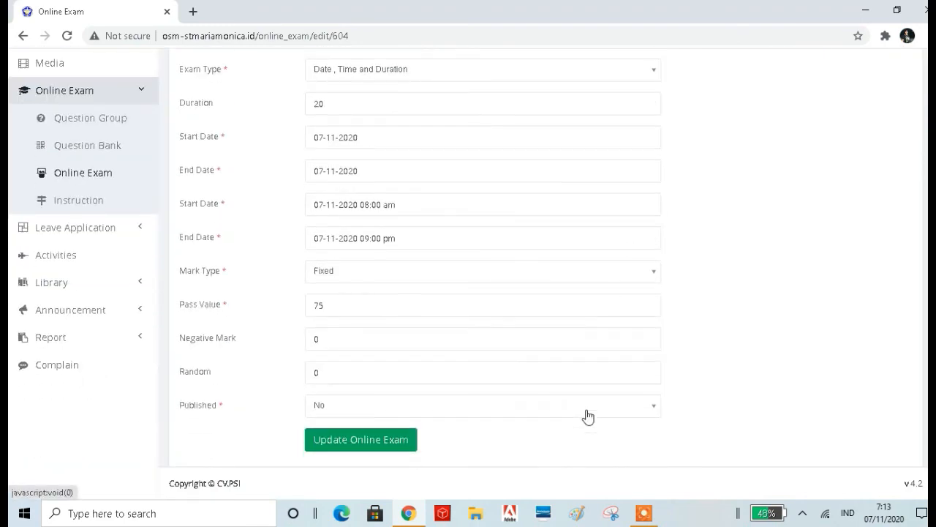
left_click(655, 409)
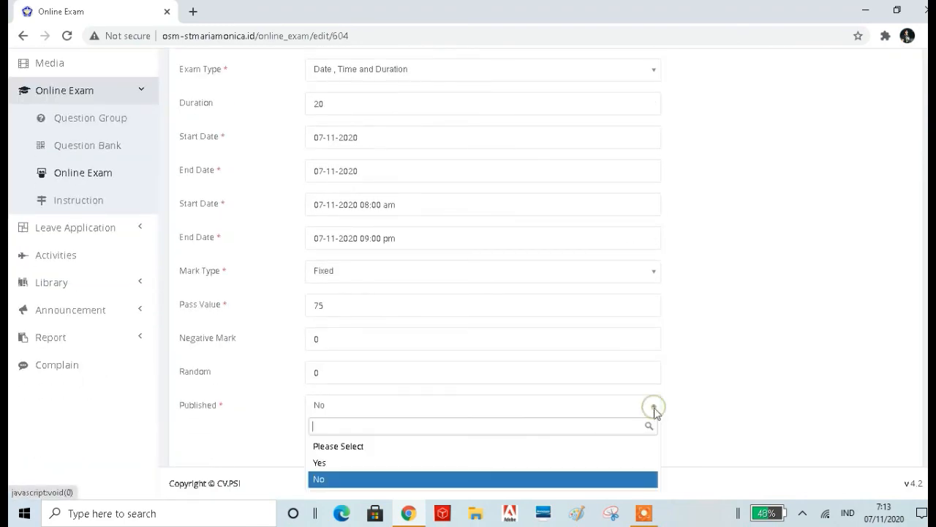
left_click(562, 463)
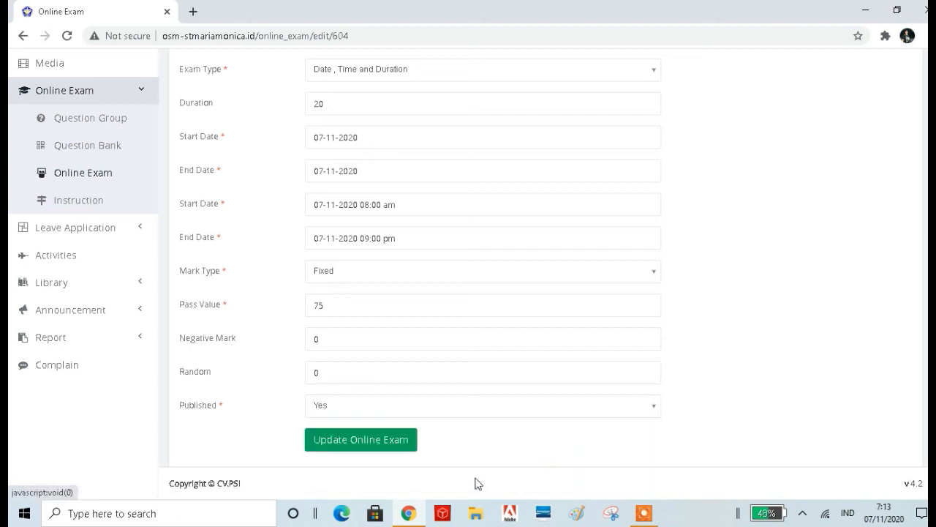
left_click(377, 443)
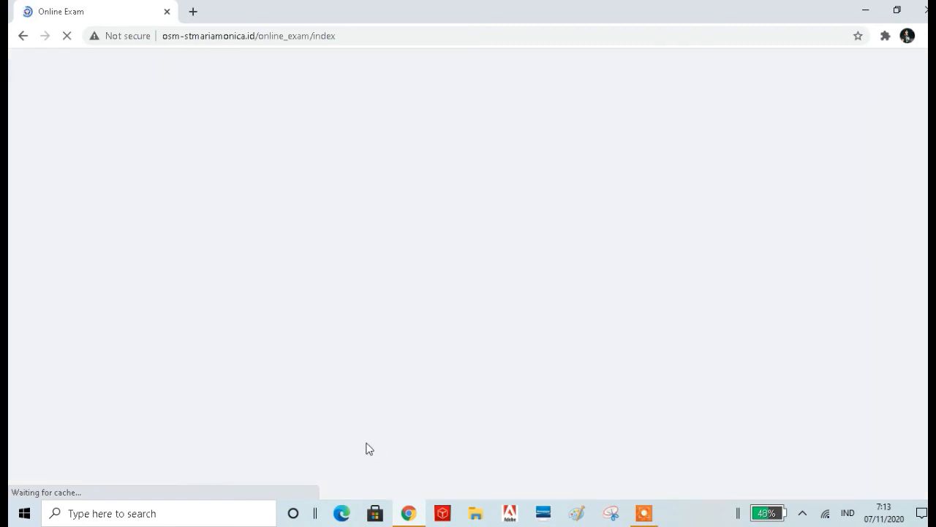
Check the published status of "Kelas 2A PAS Agama 3.1" on the last page of the exam list
scroll(827, 376, "down", 3)
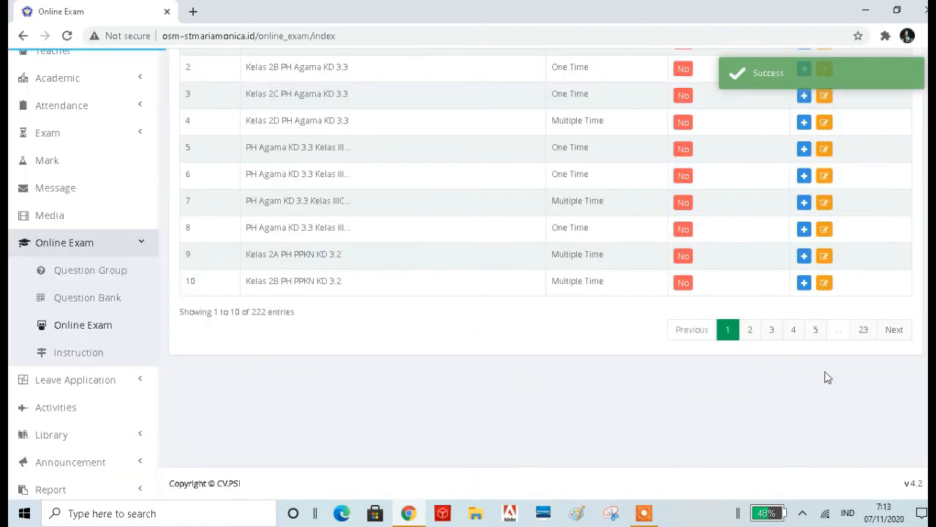
left_click(864, 330)
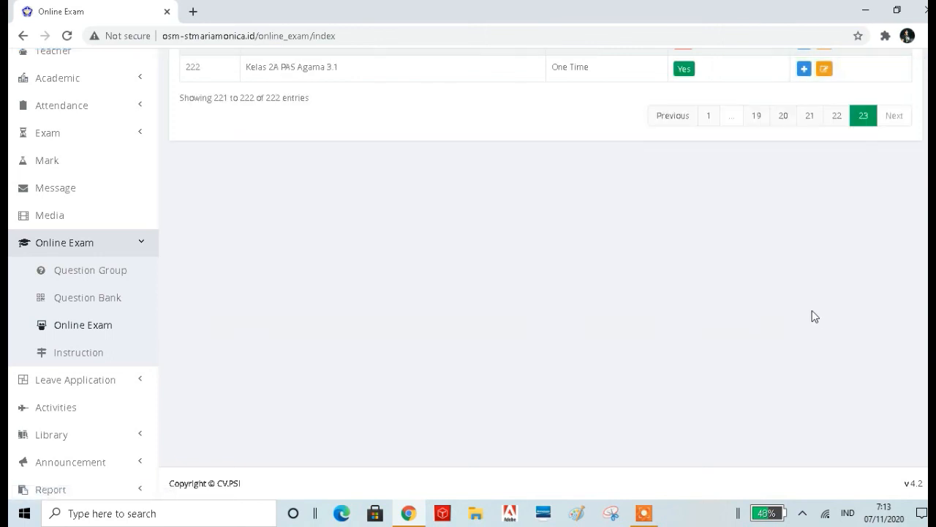
scroll(810, 310, "up", 2)
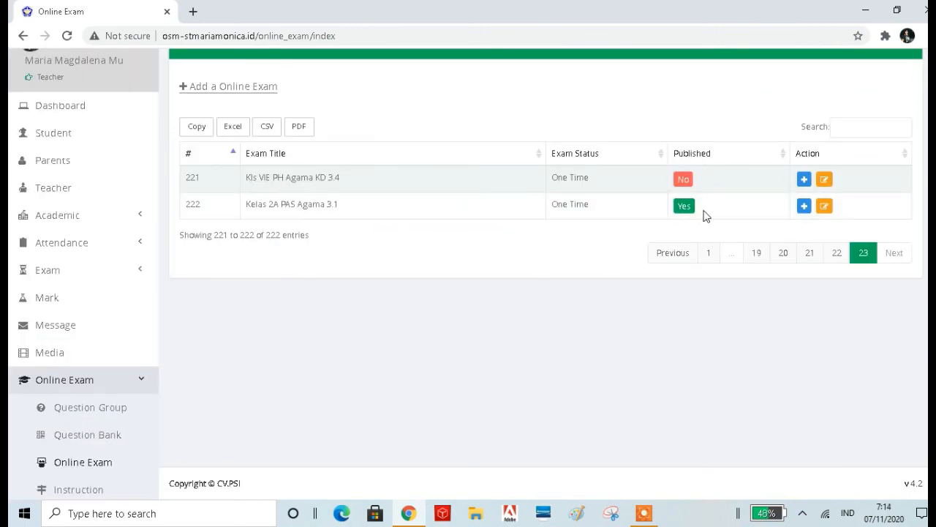